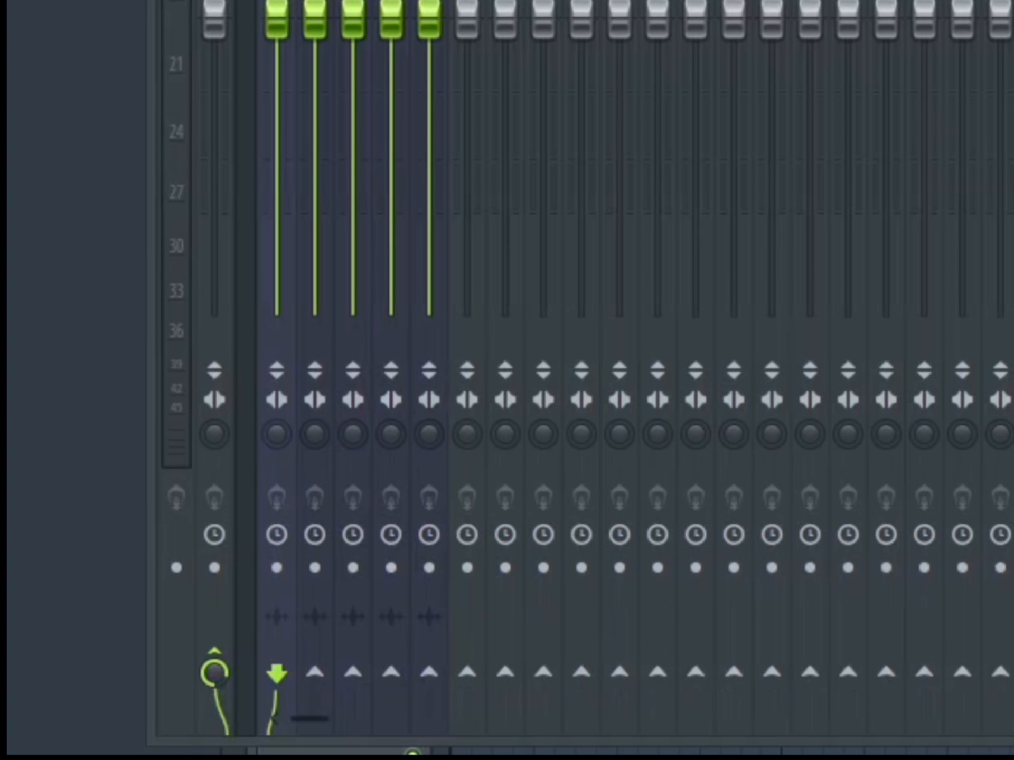
# Step: Route the five selected mixer tracks to Insert 8 only and color Insert 8 Slate Blue (#5D4BC3)
pyautogui.rightClick(543, 674)
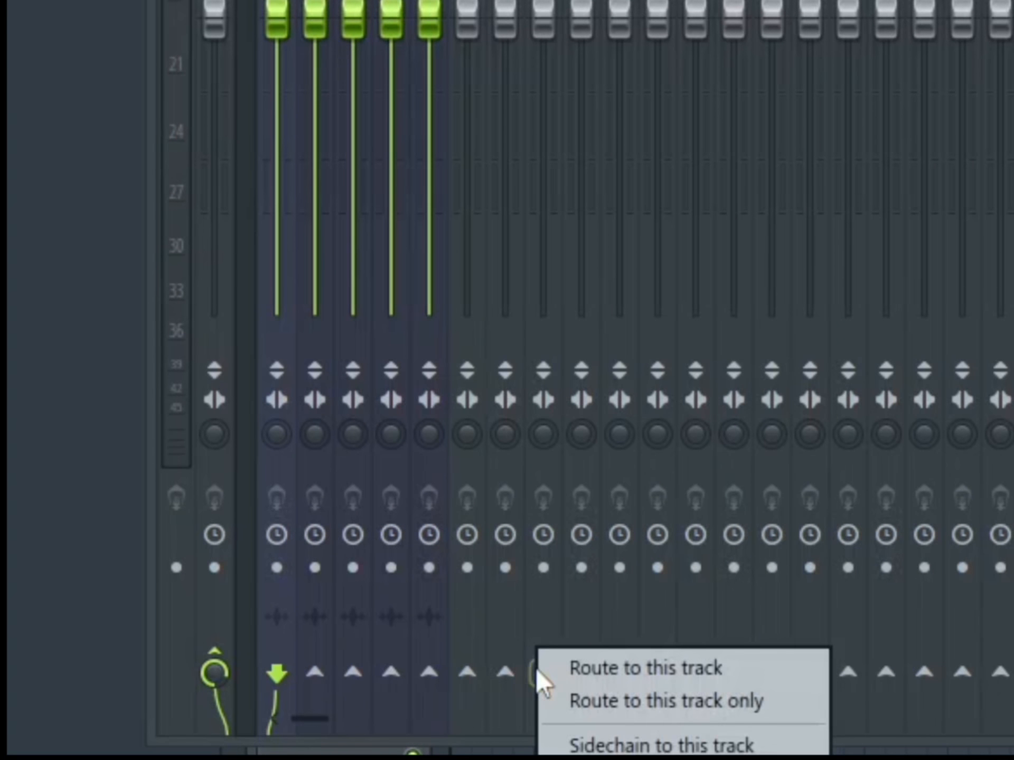
pyautogui.click(606, 703)
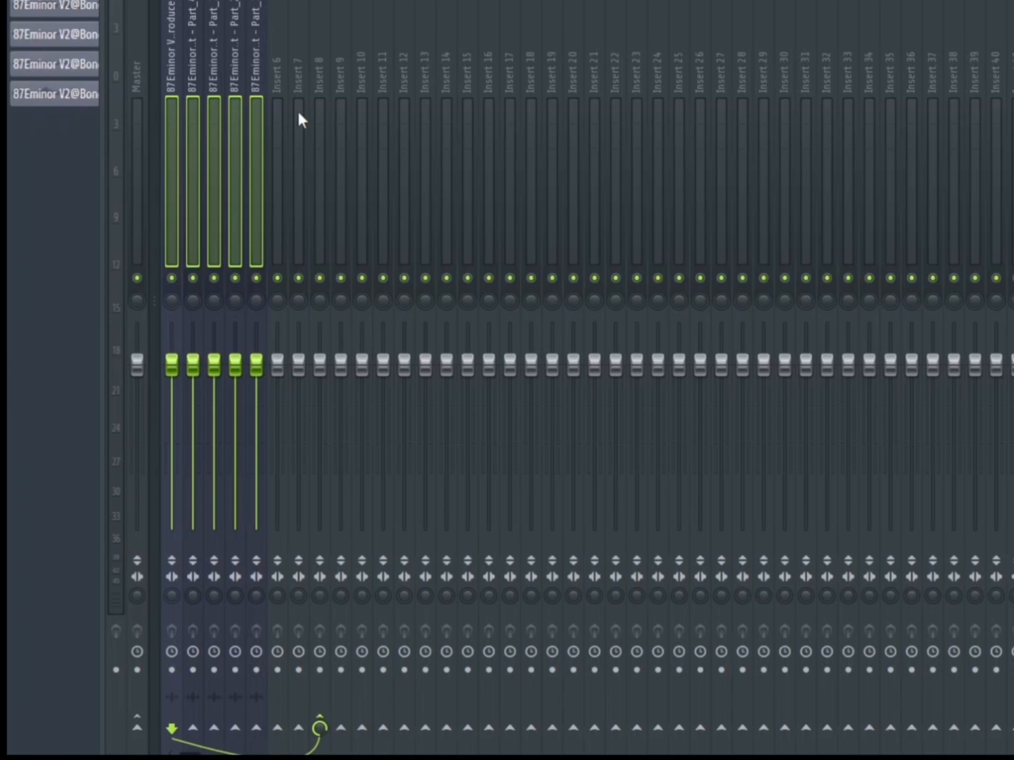
pyautogui.rightClick(412, 232)
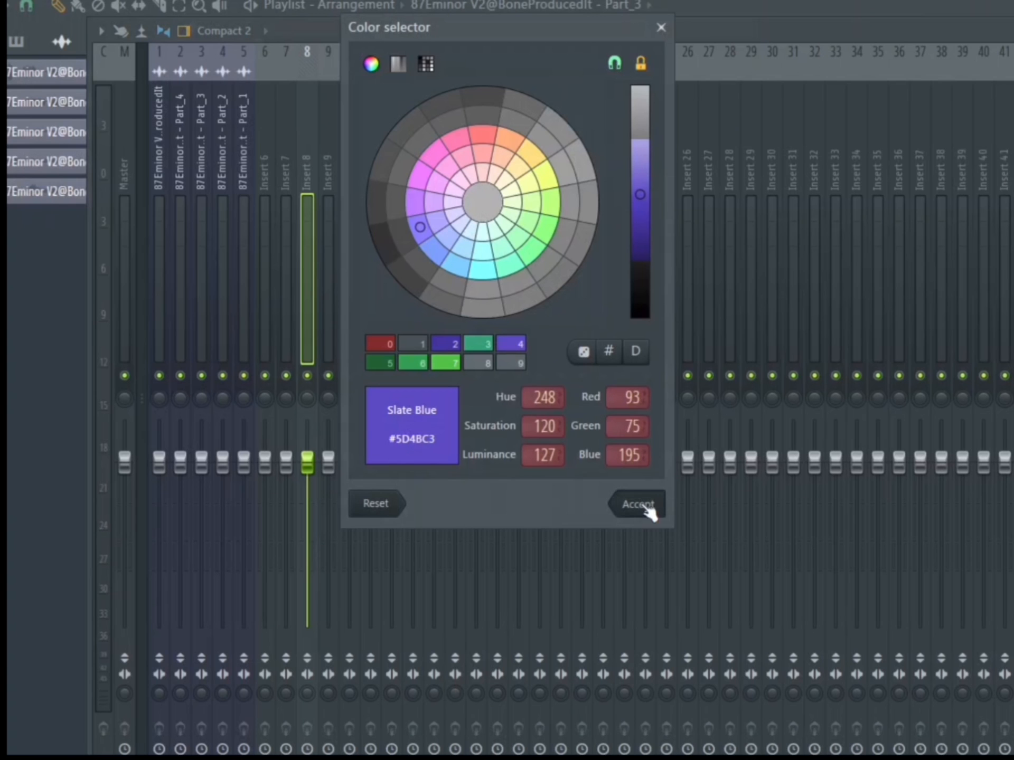
pyautogui.click(639, 504)
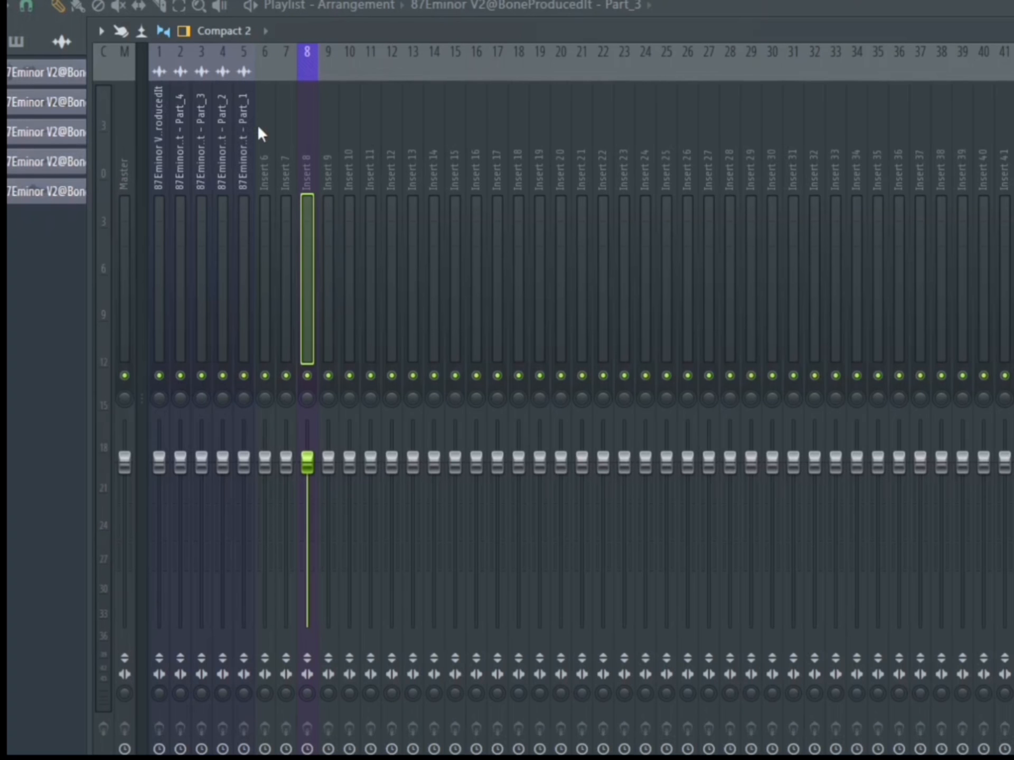
# Step: Select mixer tracks 1 to 5 together and change their color to a very dark, nearly black slate
pyautogui.click(242, 161)
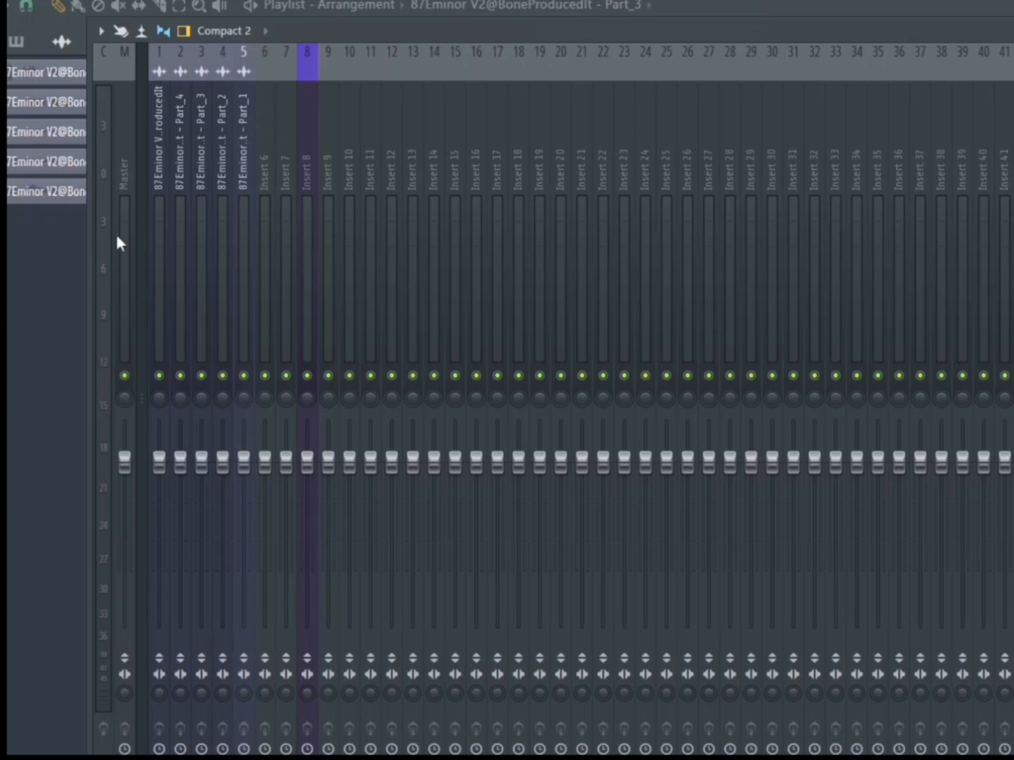
pyautogui.moveTo(160, 226); pyautogui.dragTo(243, 163)
pyautogui.rightClick(242, 163)
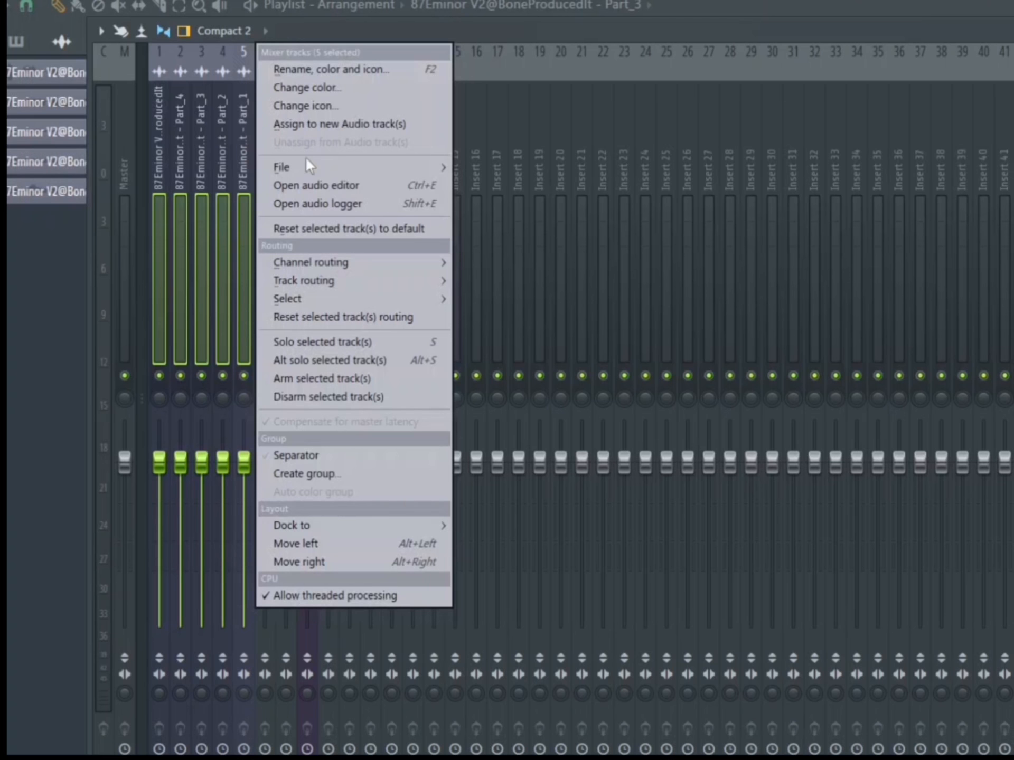
pyautogui.click(339, 91)
pyautogui.moveTo(600, 216); pyautogui.dragTo(603, 311)
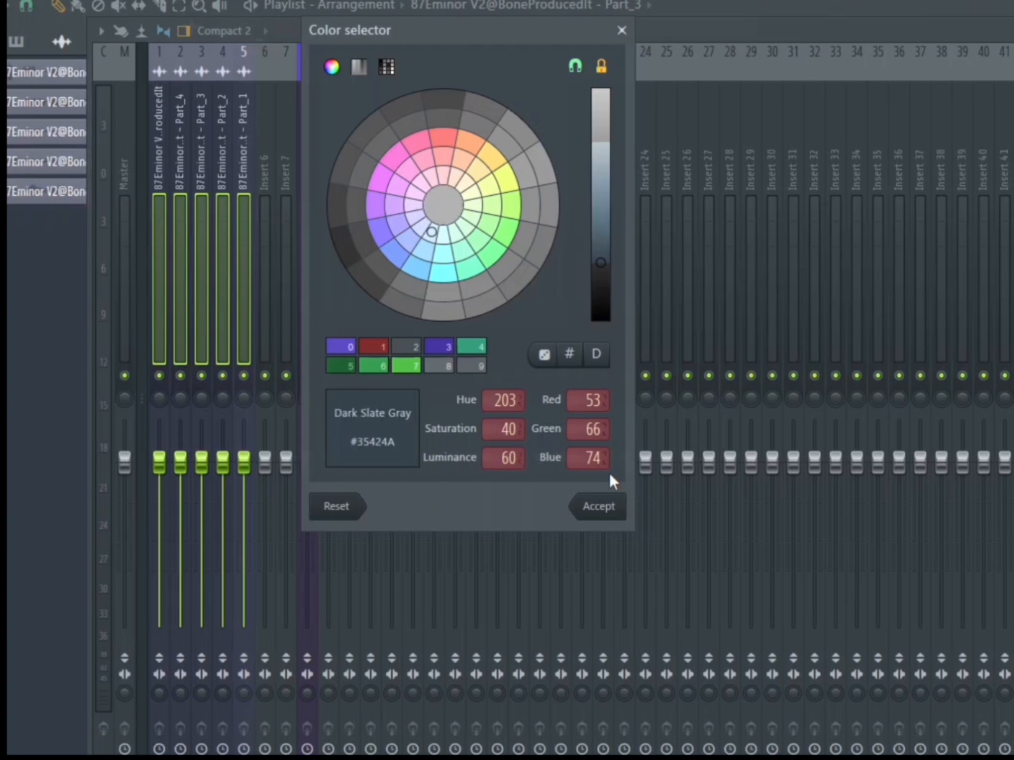
pyautogui.click(609, 506)
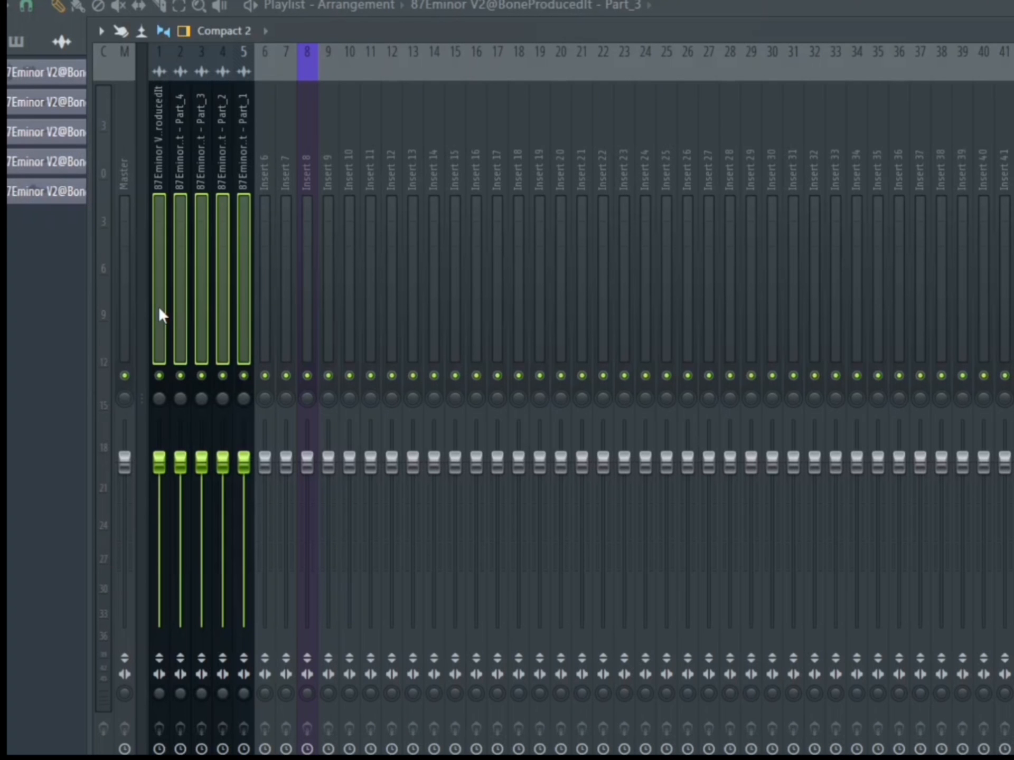
# Step: Play the song to check the five tracks through Insert 8, lowering the playback volume and shifting the mixer aside, and stop playback
pyautogui.press('space')
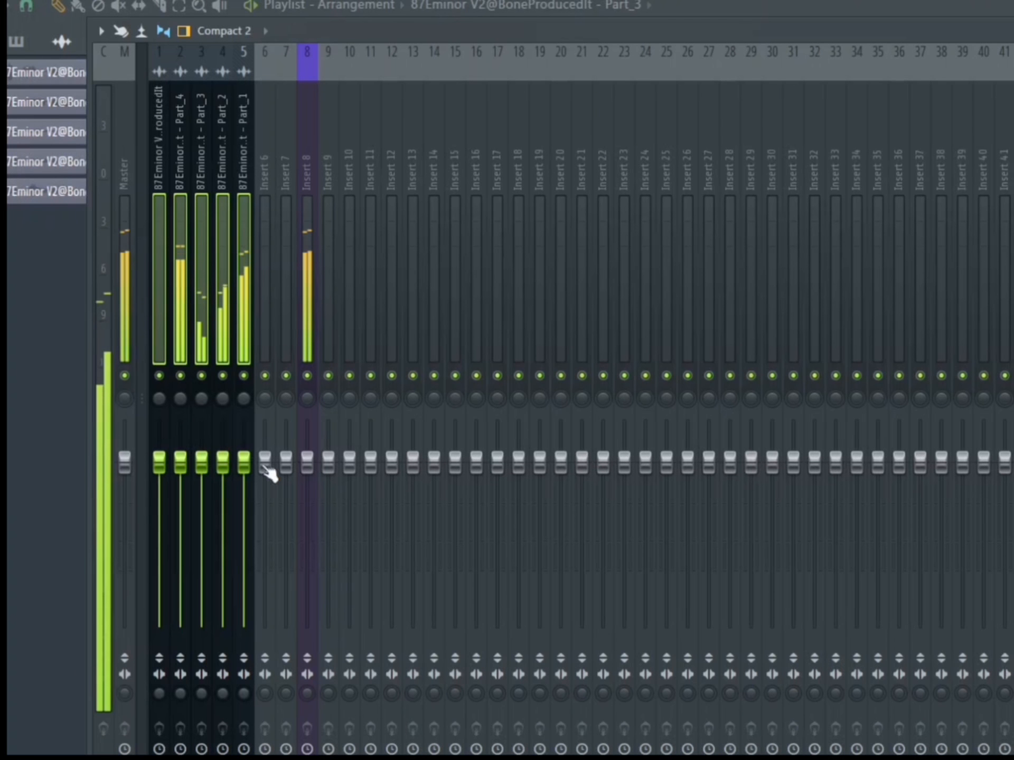
pyautogui.moveTo(487, 29); pyautogui.dragTo(572, 33)
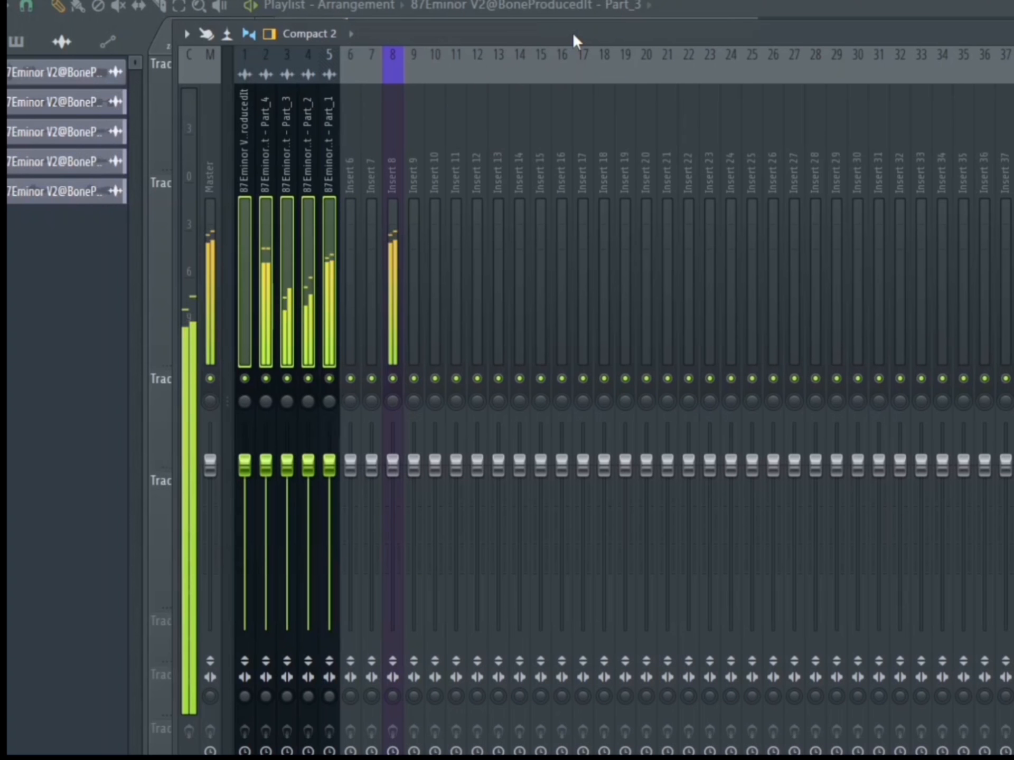
pyautogui.press('XF86AudioLowerVolume')
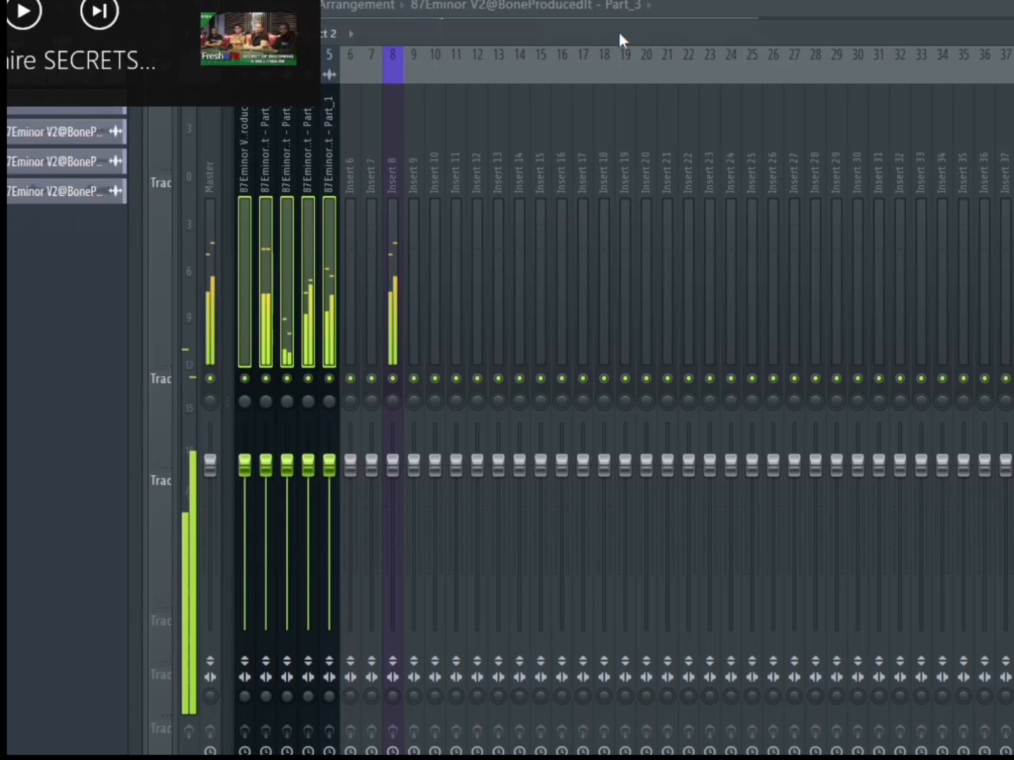
pyautogui.moveTo(618, 35); pyautogui.dragTo(665, 40)
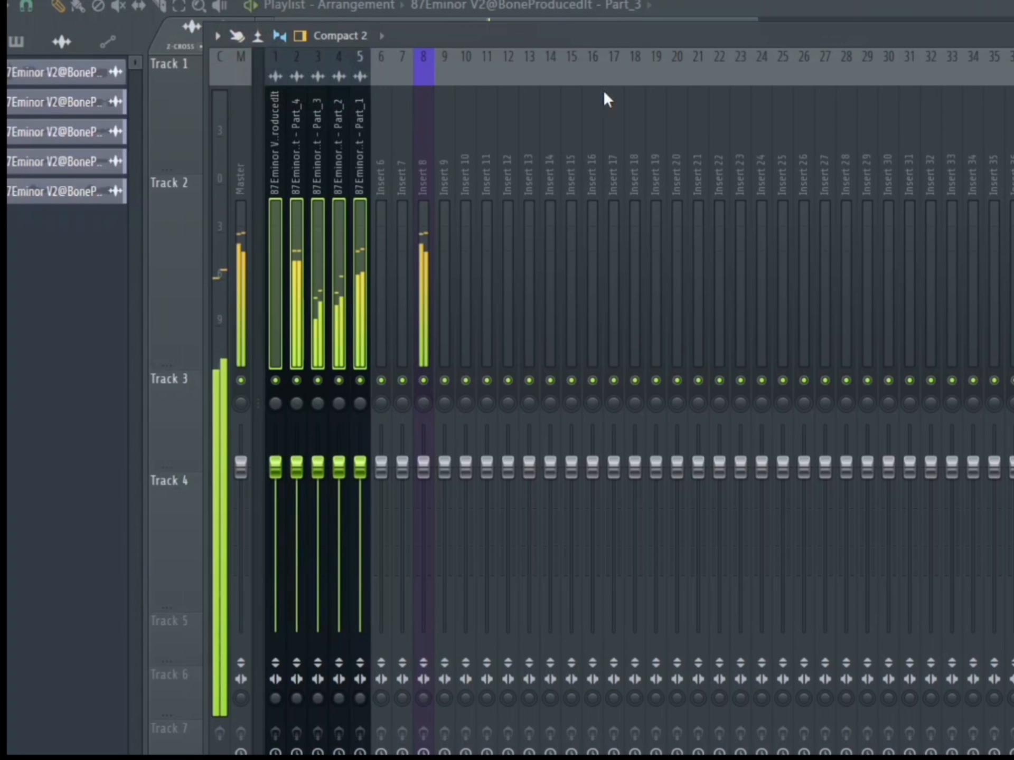
pyautogui.press('space')
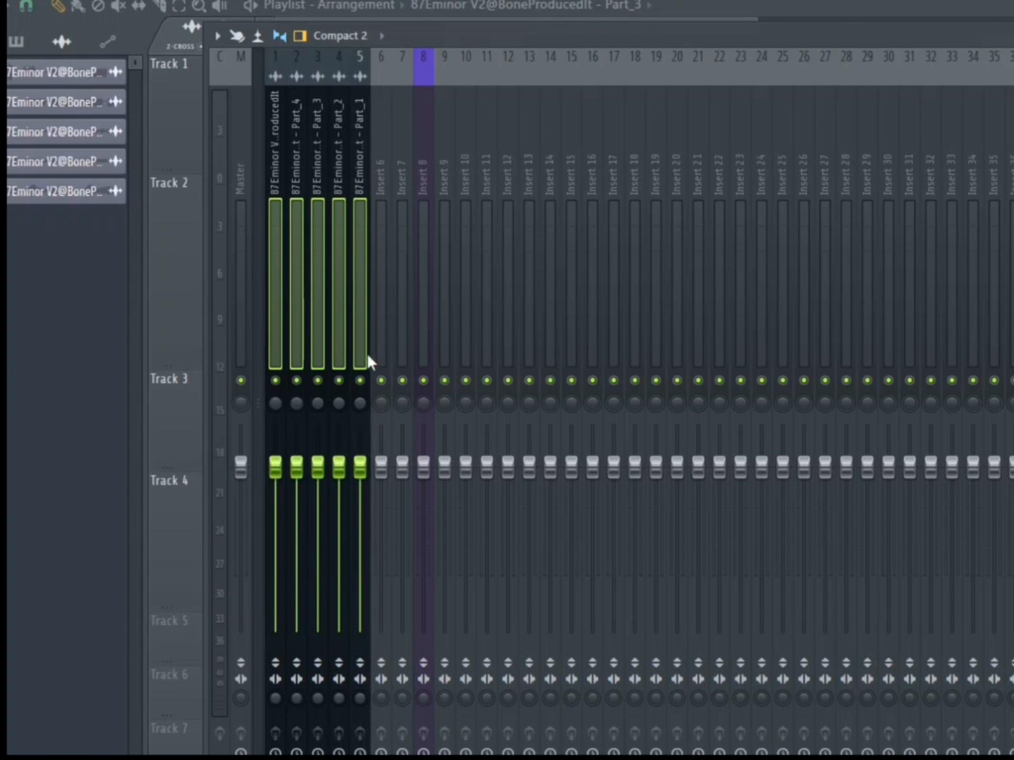
# Step: Solo the Part_1 track (mixer track 5), play it, and lower its fader slightly
pyautogui.click(365, 389)
pyautogui.press('space')
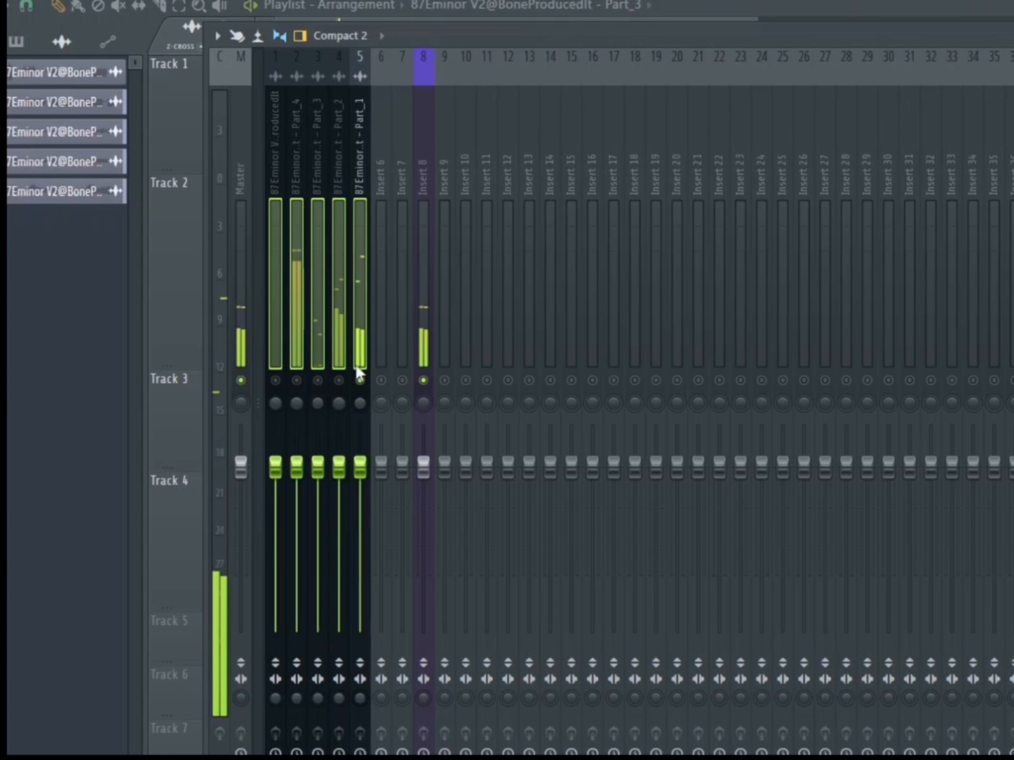
pyautogui.click(590, 338)
pyautogui.click(362, 340)
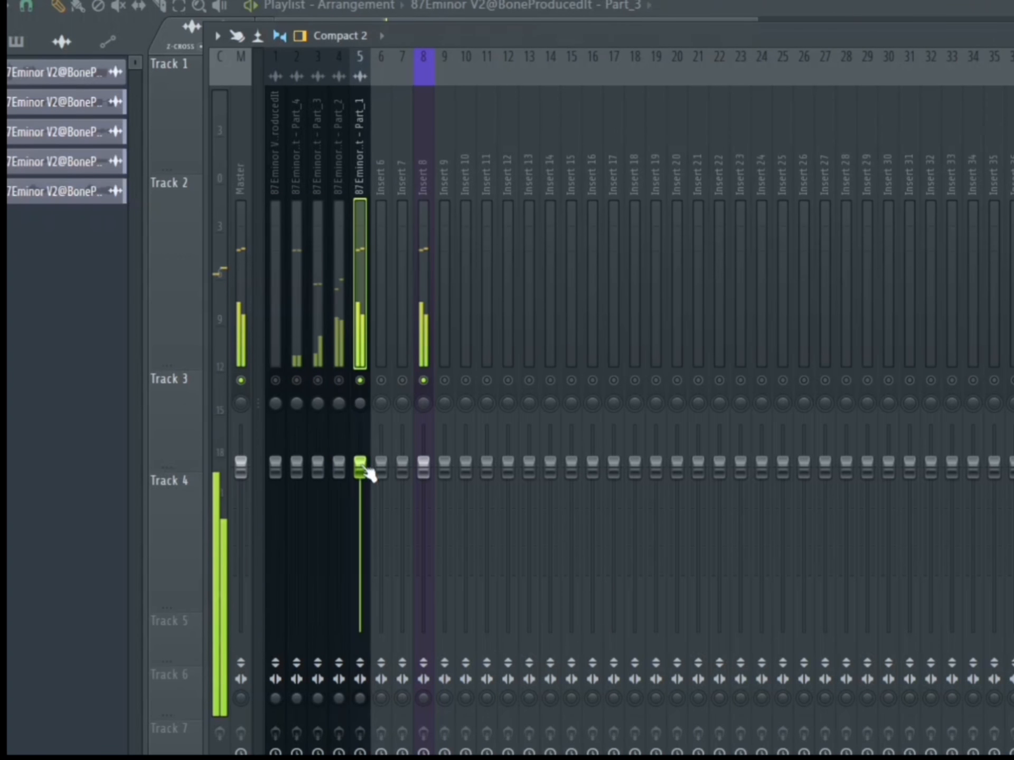
pyautogui.moveTo(363, 466); pyautogui.dragTo(364, 470)
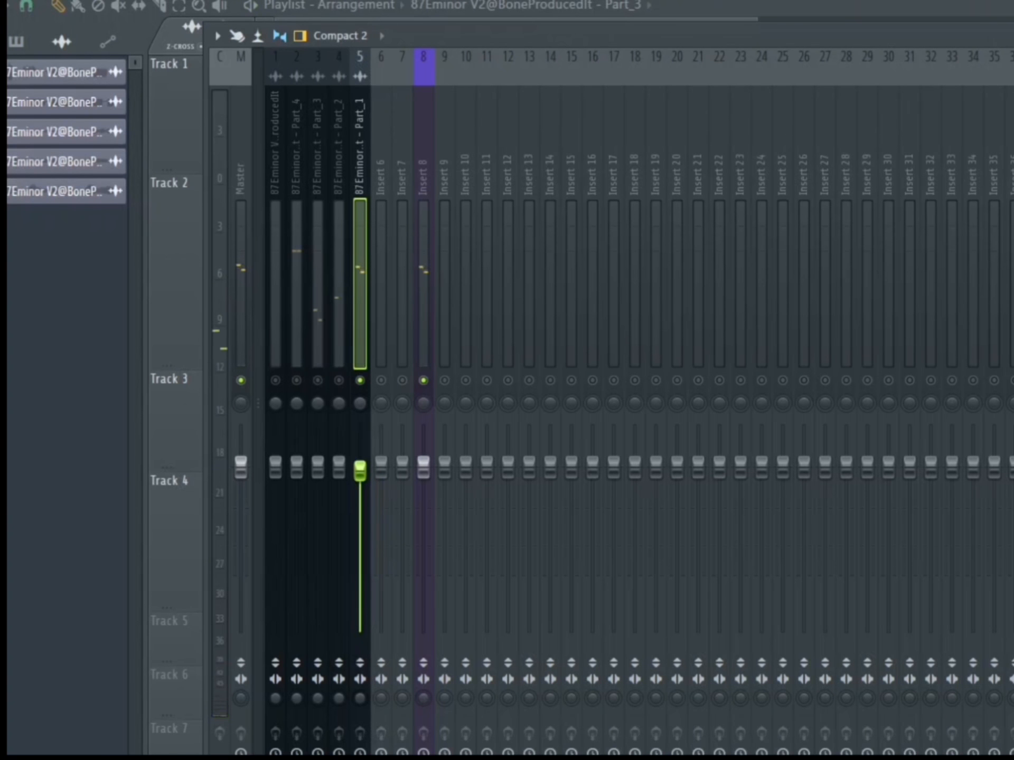
# Step: On Part_1, set the mixer EQ highs to -2.3 at 6.5k and lows to -2.0 at 120 Hz, and load Fruity Parametric EQ 2 in slot 1
pyautogui.moveTo(918, 486); pyautogui.dragTo(913, 496)
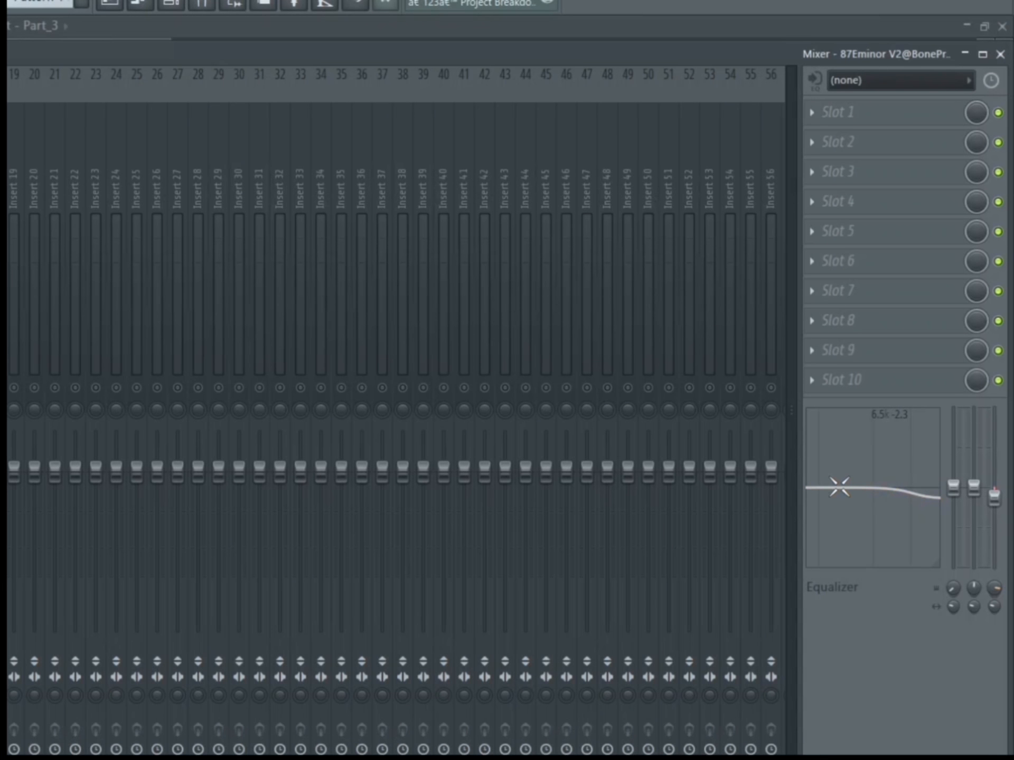
pyautogui.moveTo(830, 488); pyautogui.dragTo(831, 497)
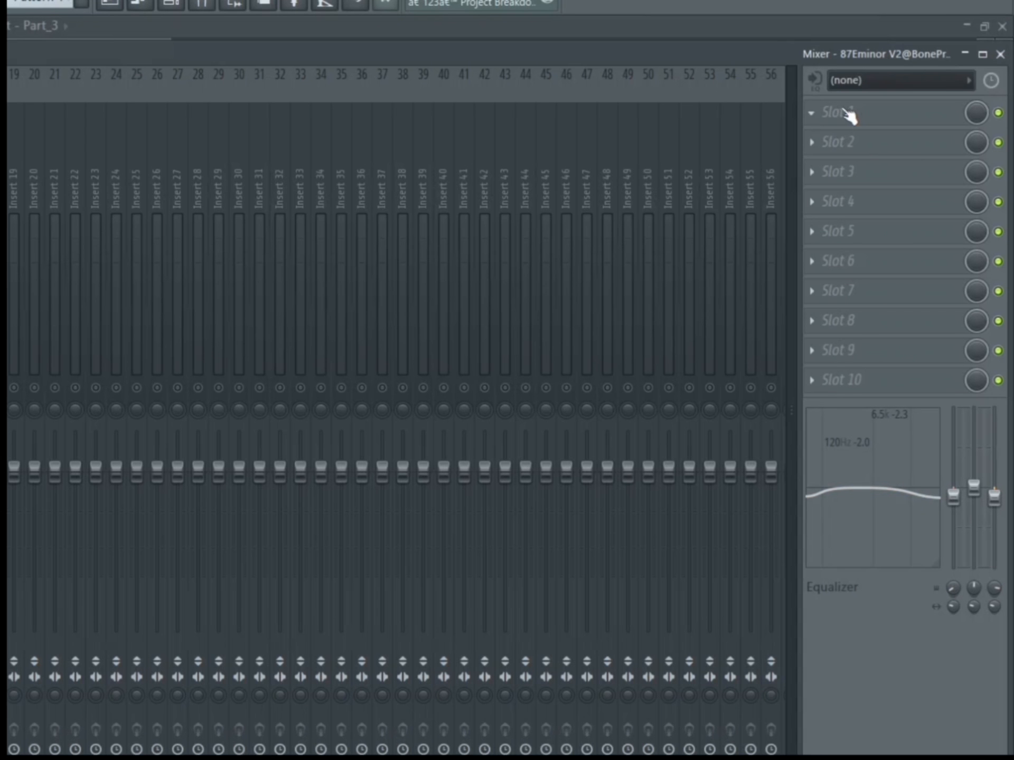
pyautogui.click(845, 112)
pyautogui.moveTo(898, 181)
pyautogui.click(476, 512)
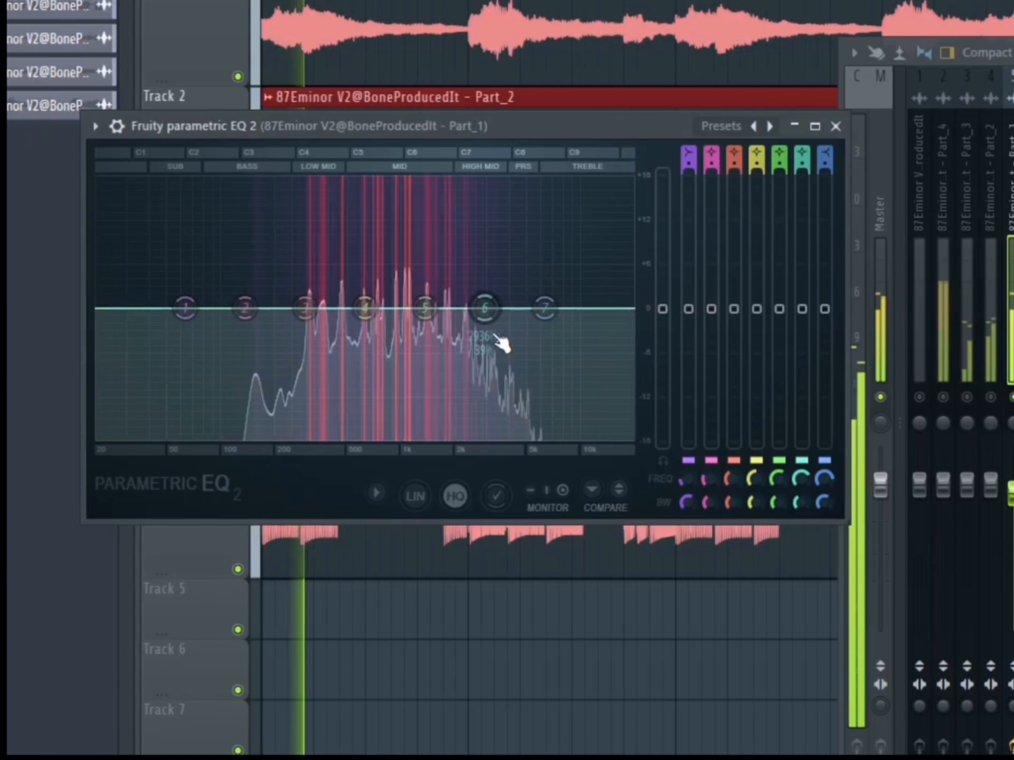
# Step: While Part_1 plays, cut bands 3 to 7 of its Parametric EQ 2 by about 1, 3, 2, 3.5 and 6 dB respectively
pyautogui.moveTo(364, 308); pyautogui.dragTo(369, 321)
pyautogui.moveTo(305, 307); pyautogui.dragTo(301, 314)
pyautogui.moveTo(425, 308); pyautogui.dragTo(426, 313)
pyautogui.moveTo(545, 308); pyautogui.dragTo(538, 336)
pyautogui.moveTo(485, 310)
pyautogui.mouseDown()
pyautogui.moveTo(486, 323)
pyautogui.moveTo(368, 322)
pyautogui.moveTo(485, 327)
pyautogui.mouseUp()
pyautogui.moveTo(301, 315); pyautogui.dragTo(300, 317)
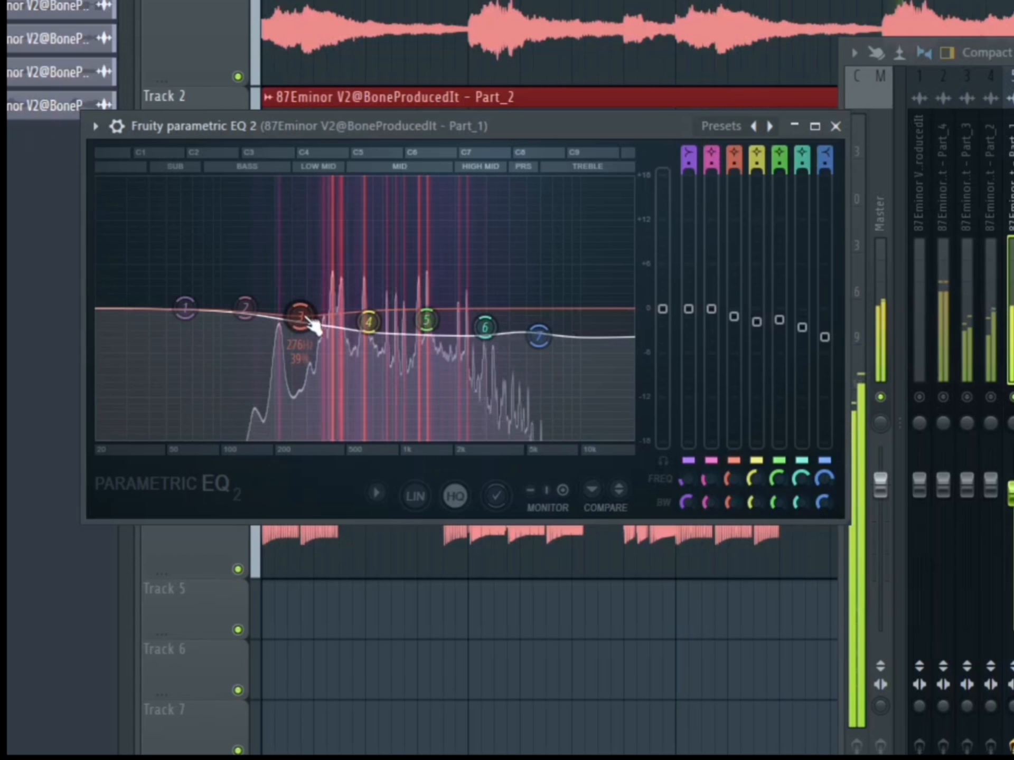
pyautogui.moveTo(369, 323); pyautogui.dragTo(427, 324)
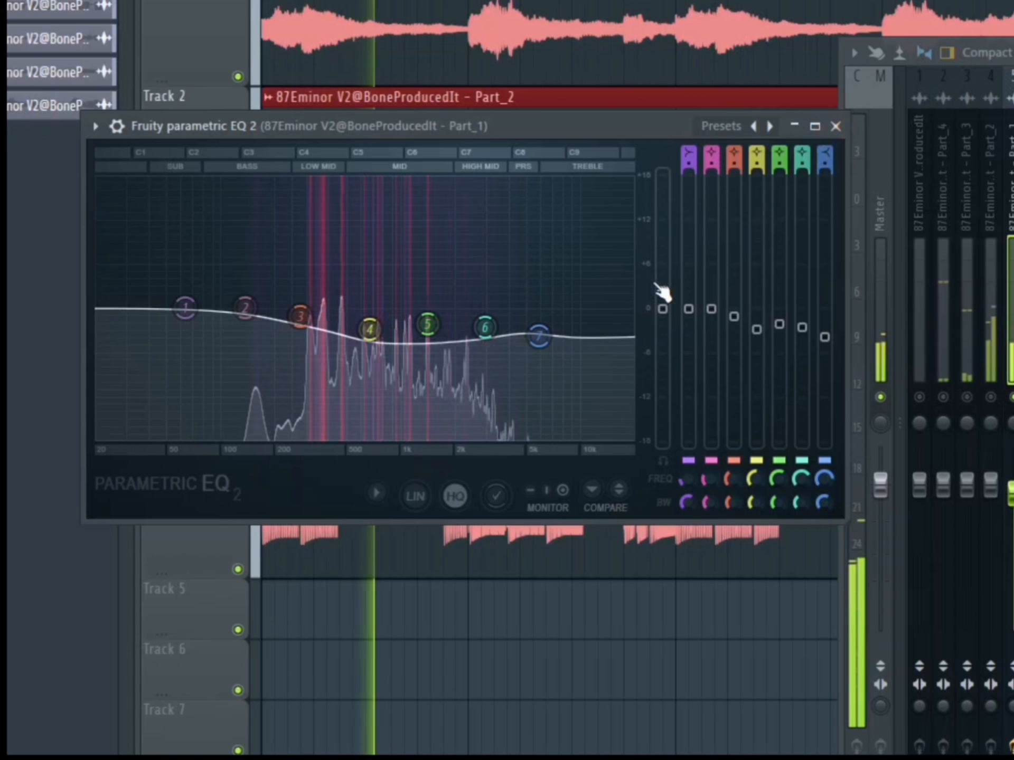
pyautogui.moveTo(484, 328); pyautogui.dragTo(540, 354)
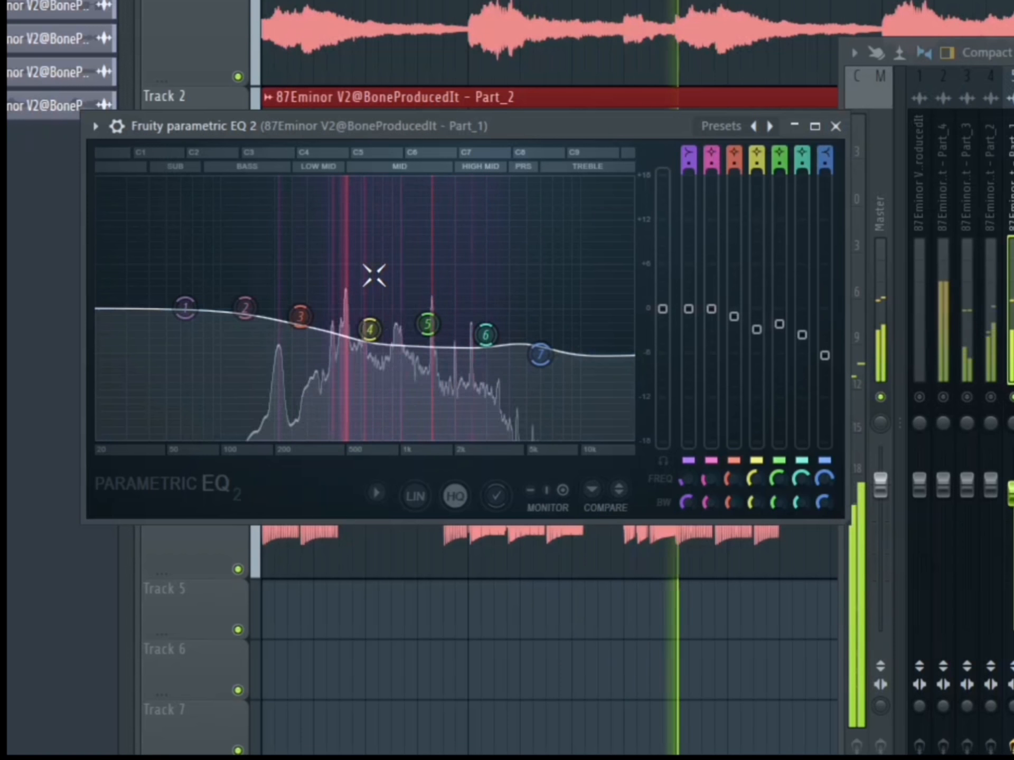
pyautogui.press('space')
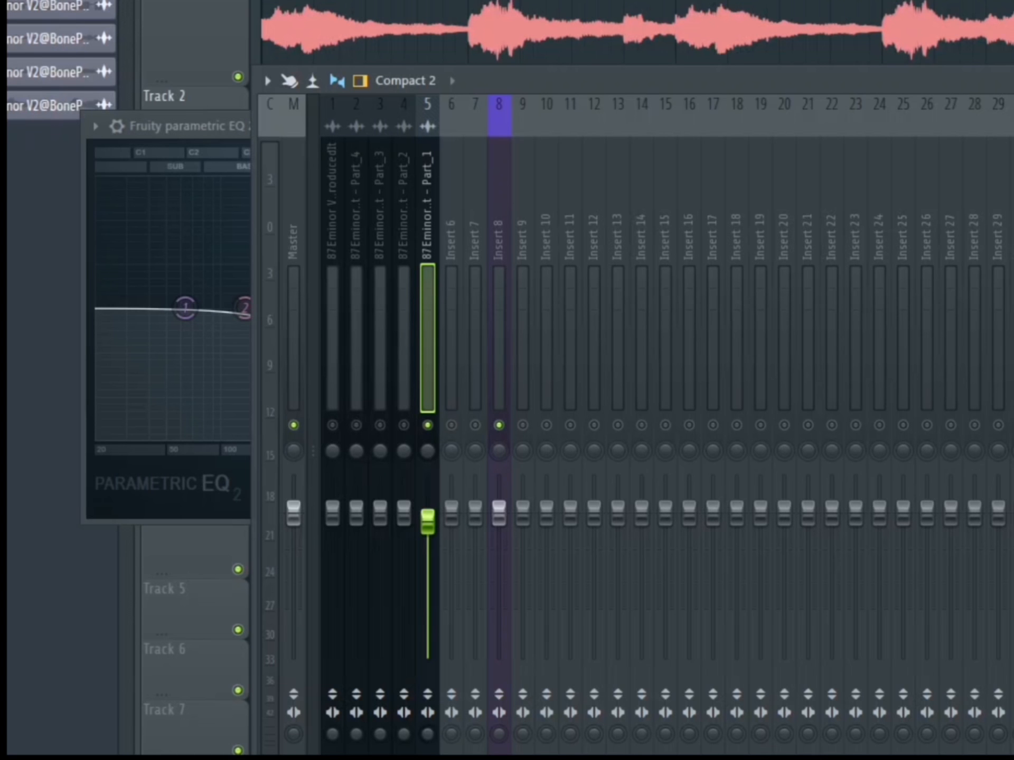
# Step: Reposition the mixer over the playlist, solo the Part_2 track (mixer track 4) and start playback
pyautogui.moveTo(475, 81); pyautogui.dragTo(908, 89)
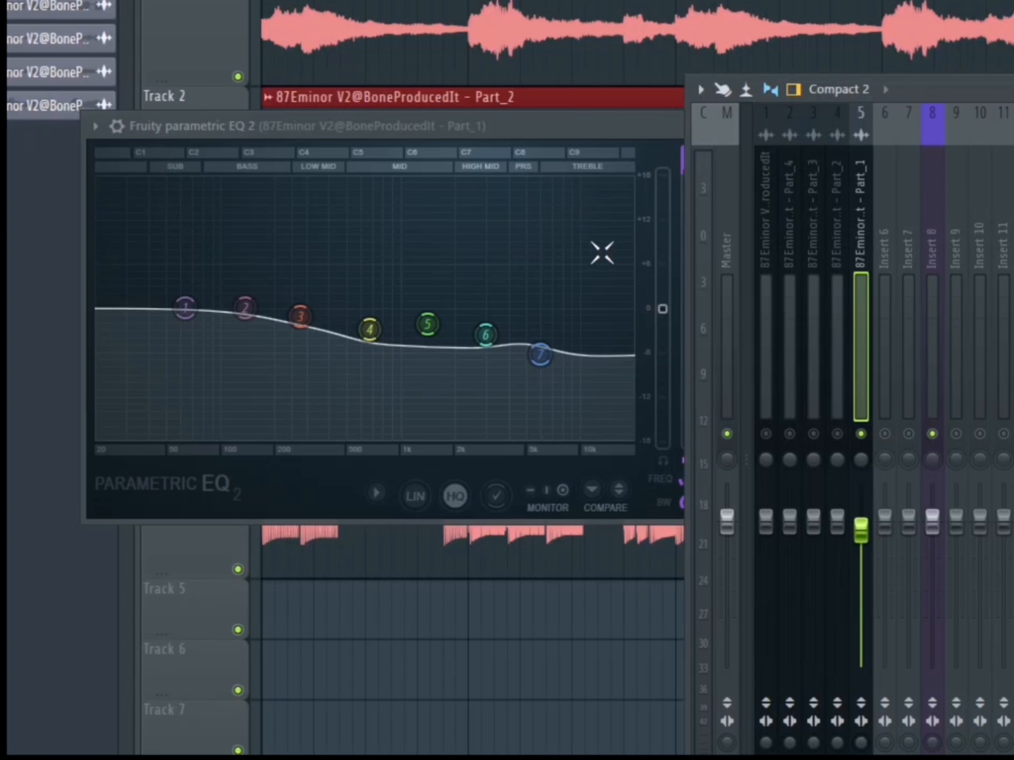
pyautogui.moveTo(1011, 90); pyautogui.dragTo(941, 159)
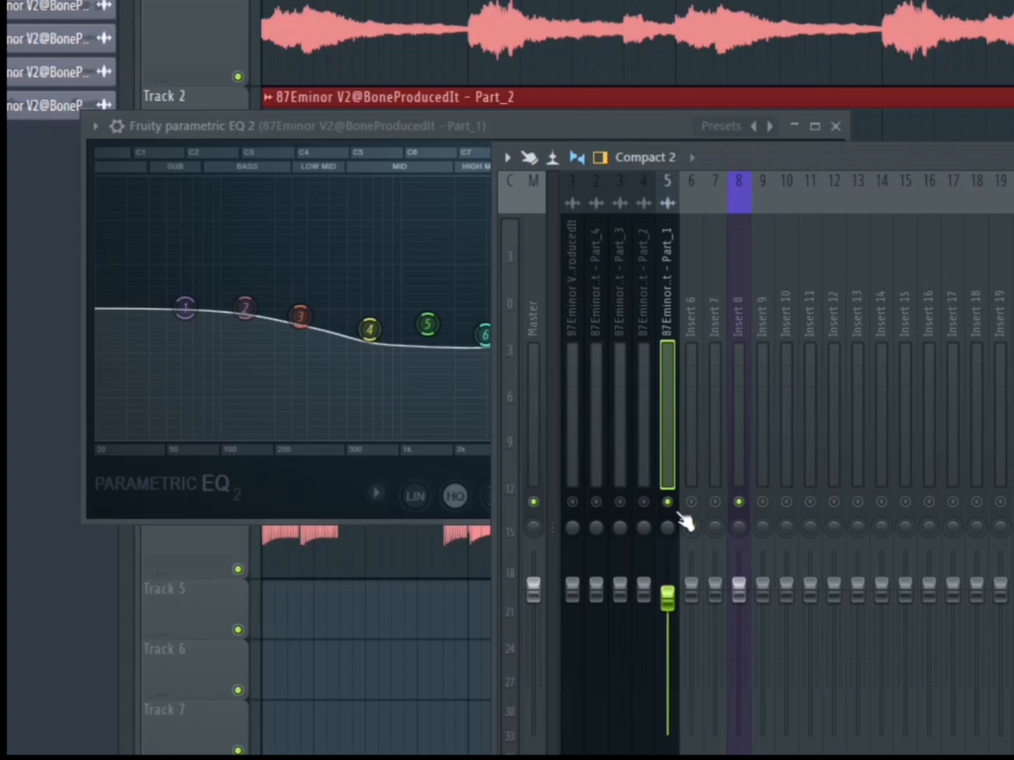
pyautogui.click(650, 511)
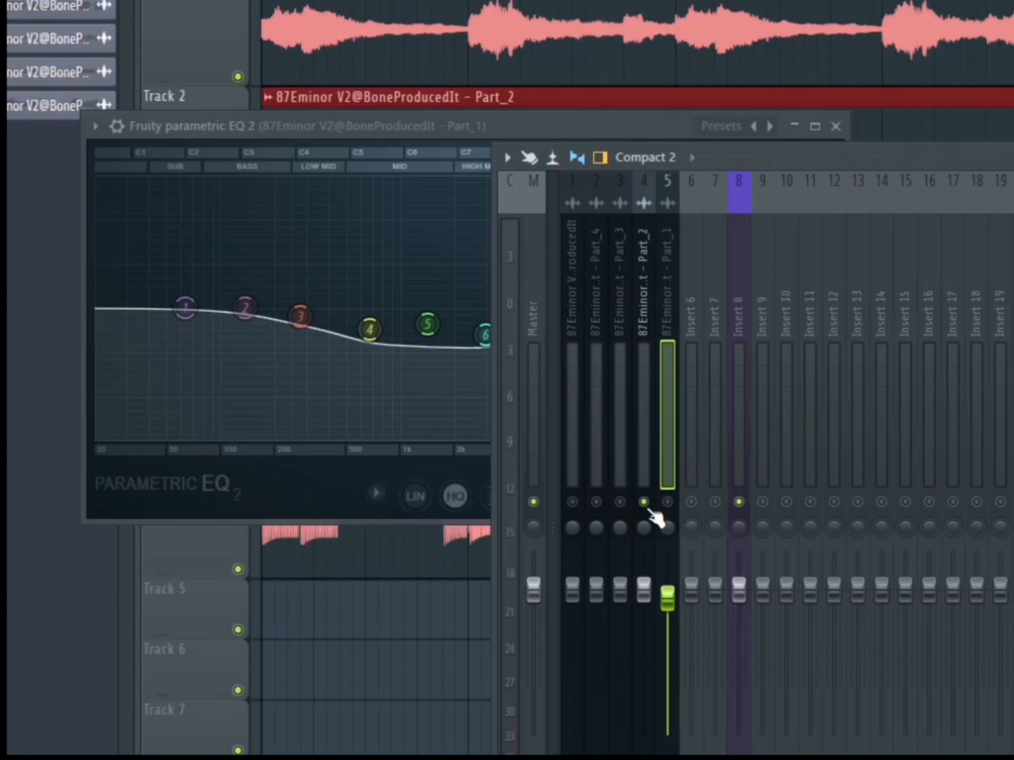
pyautogui.click(643, 478)
pyautogui.press('space')
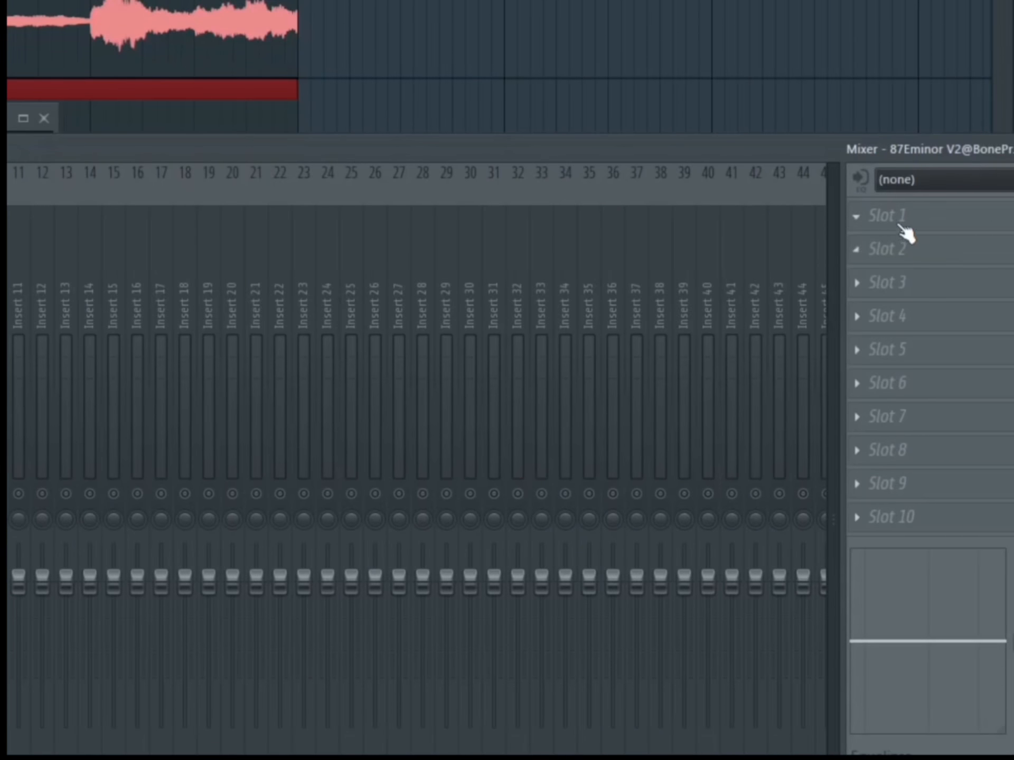
# Step: Load Fruity Parametric EQ 2 in slot 1 of Part_2, close the Part_1 EQ, and arrange the new EQ beside the mixer
pyautogui.click(900, 227)
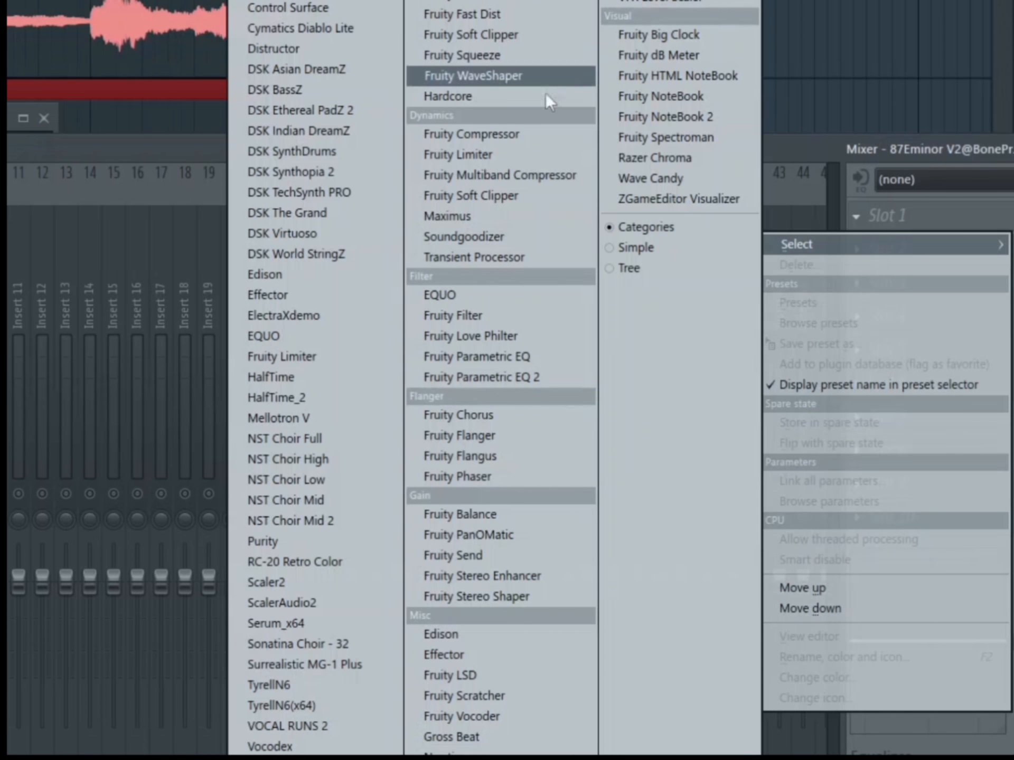
pyautogui.click(563, 378)
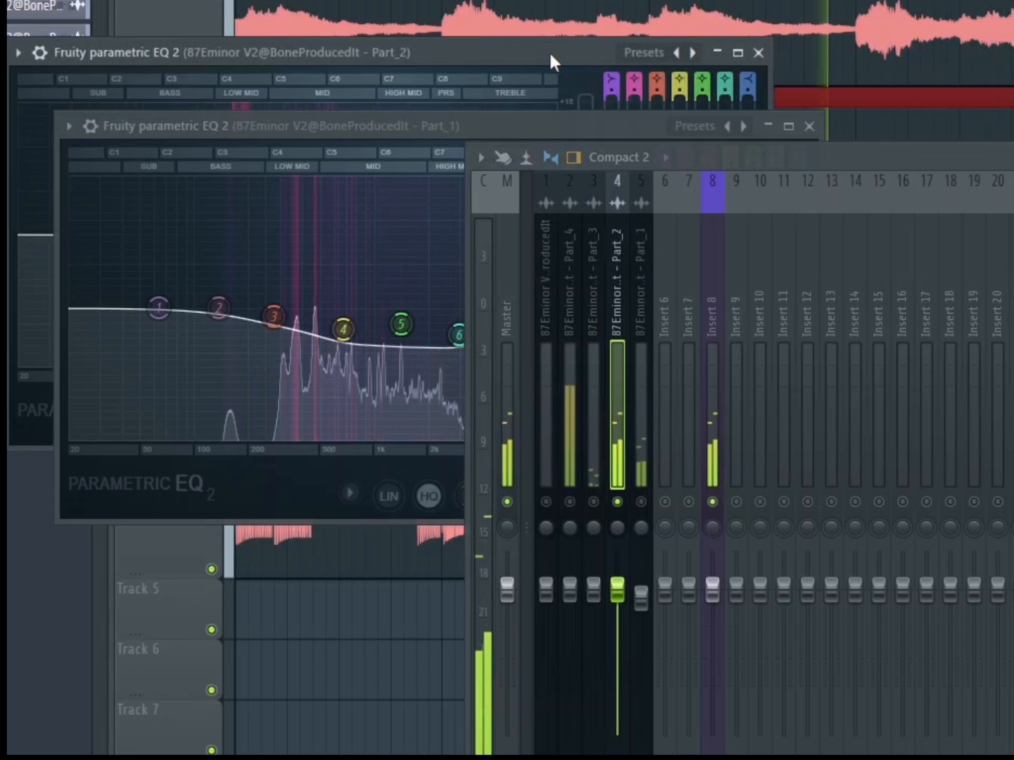
pyautogui.click(808, 126)
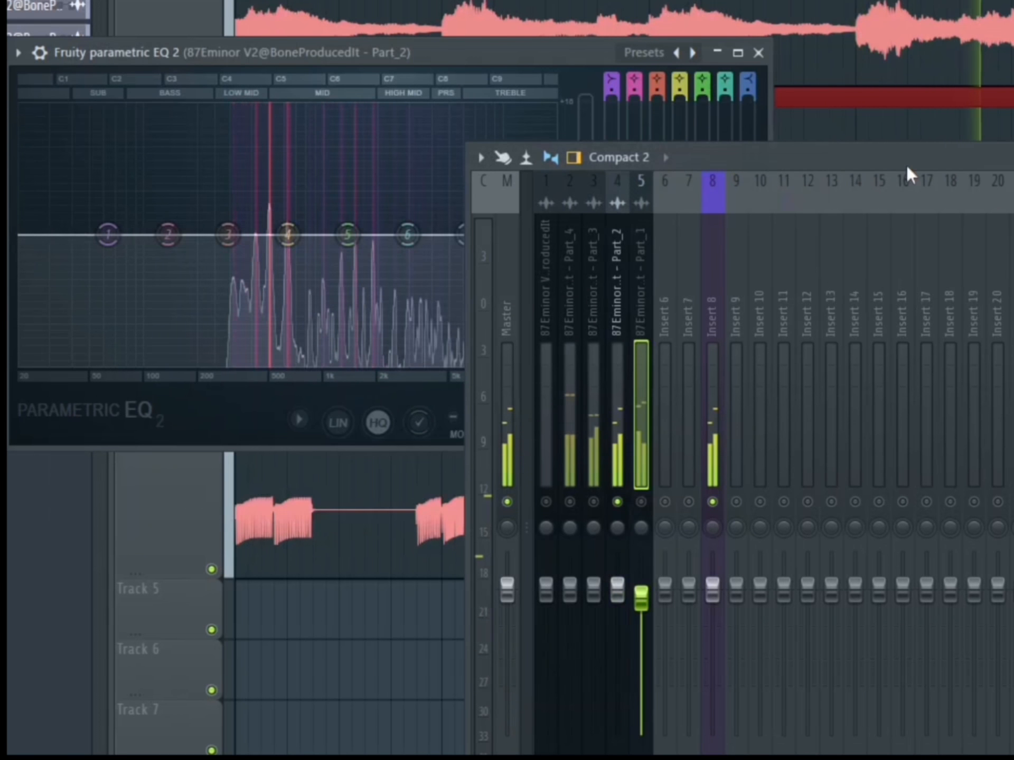
pyautogui.moveTo(906, 166); pyautogui.dragTo(1013, 166)
pyautogui.moveTo(422, 55); pyautogui.dragTo(441, 122)
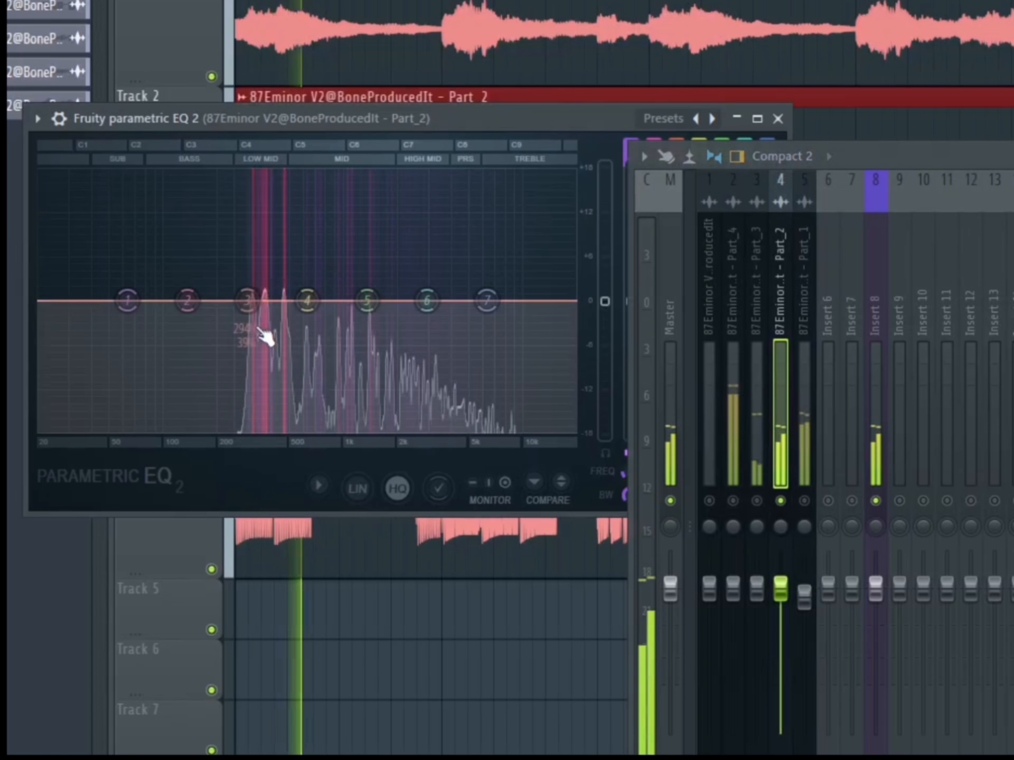
# Step: Cut the low bands of the Part_2 EQ: bands 1 and 3 by about 4.5 dB and band 2 by about 2.5 dB
pyautogui.press('space')
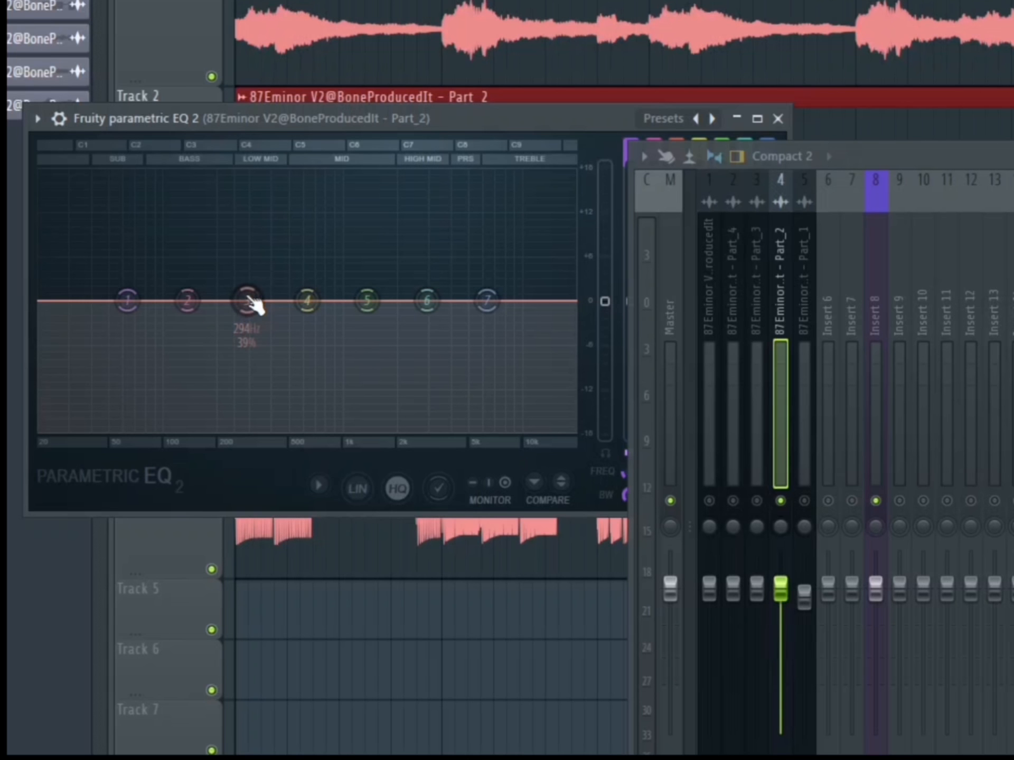
pyautogui.moveTo(126, 300); pyautogui.dragTo(188, 330)
pyautogui.moveTo(247, 310); pyautogui.dragTo(246, 334)
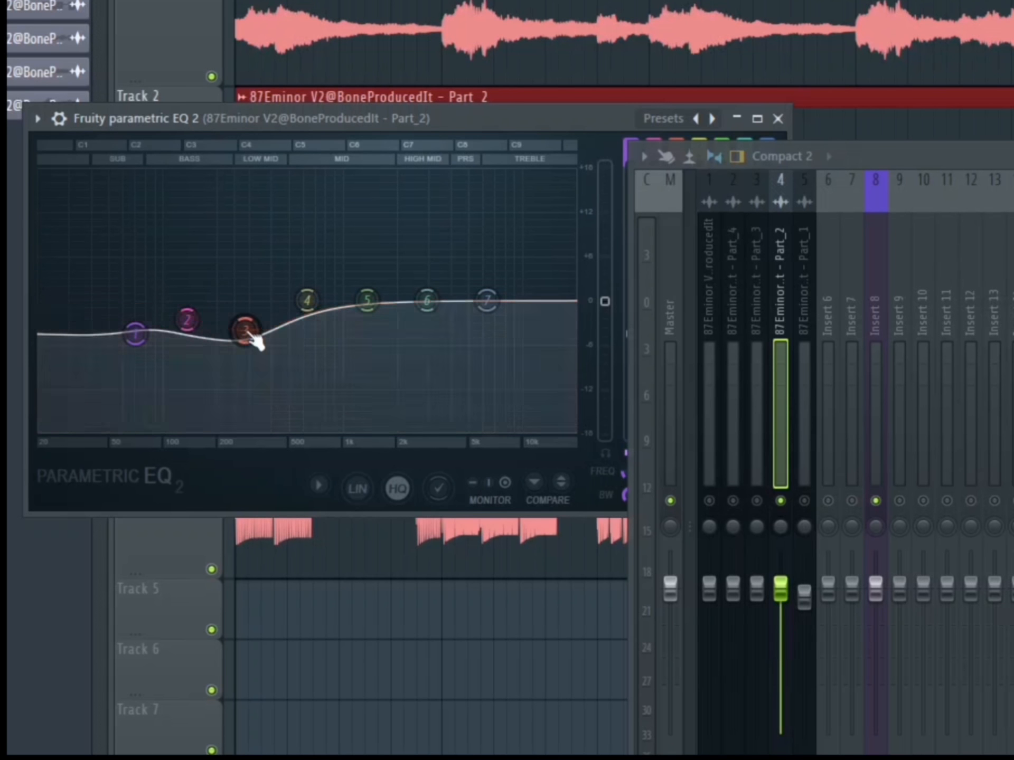
pyautogui.press('space')
pyautogui.moveTo(391, 425); pyautogui.dragTo(405, 429)
# Step: Cut the upper bands of the Part_2 EQ: band 5 by about 2 dB, band 6 slightly more, and band 7 strongly
pyautogui.moveTo(553, 380); pyautogui.dragTo(554, 400)
pyautogui.moveTo(632, 380); pyautogui.dragTo(632, 385)
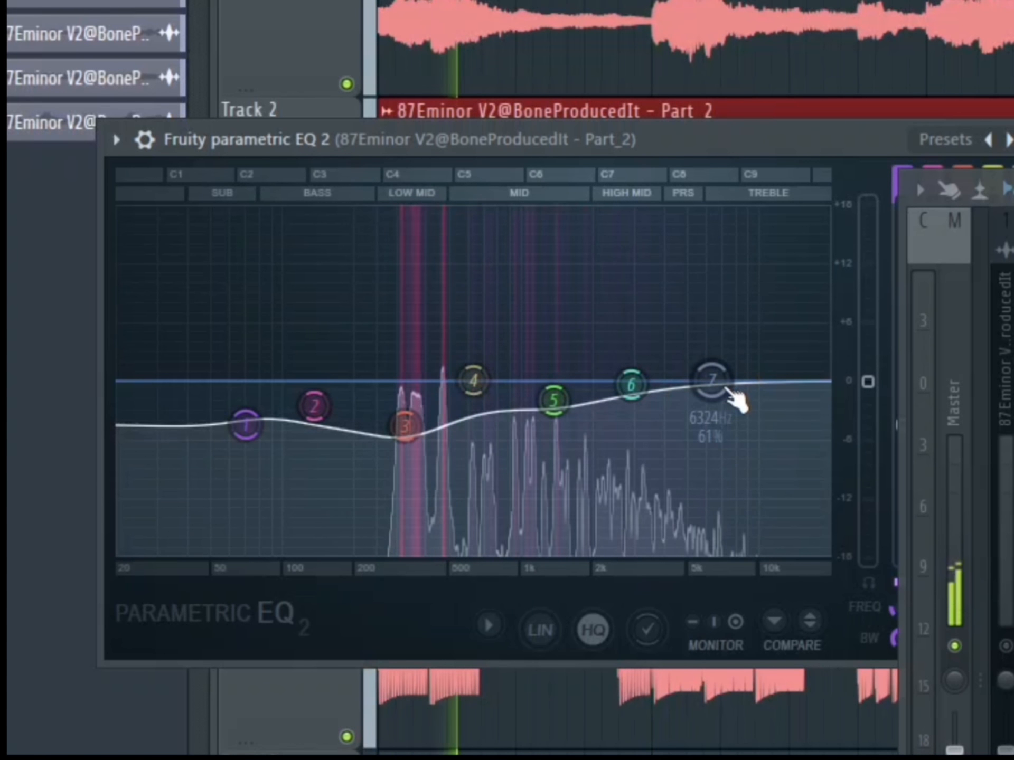
pyautogui.moveTo(727, 387); pyautogui.dragTo(708, 449)
pyautogui.moveTo(631, 384); pyautogui.dragTo(636, 405)
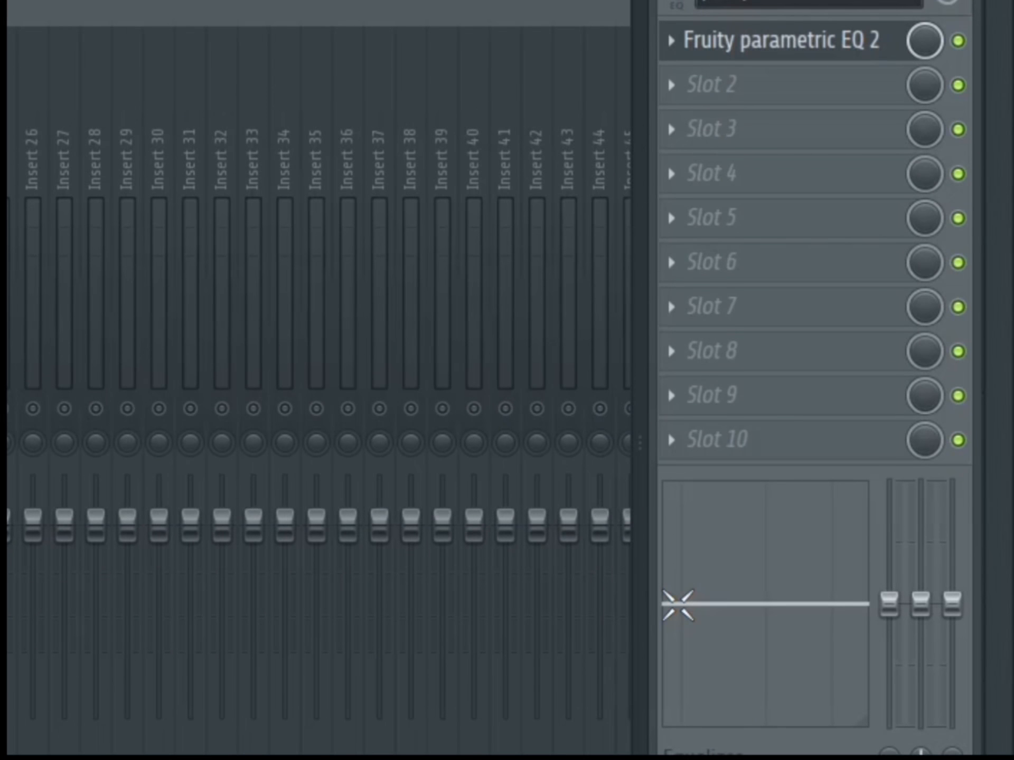
# Step: Cut the low band in the Part_2 track's built-in equalizer and pan Part_2 slightly to the left
pyautogui.moveTo(678, 605); pyautogui.dragTo(736, 625)
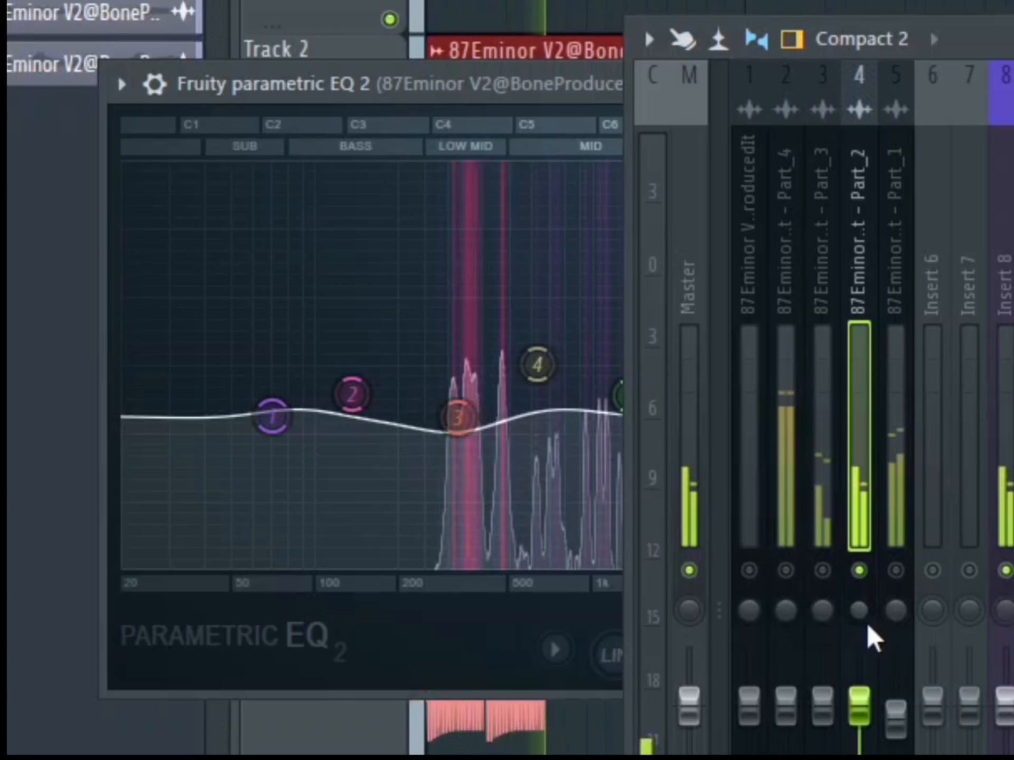
pyautogui.press('space')
pyautogui.moveTo(865, 619); pyautogui.dragTo(865, 646)
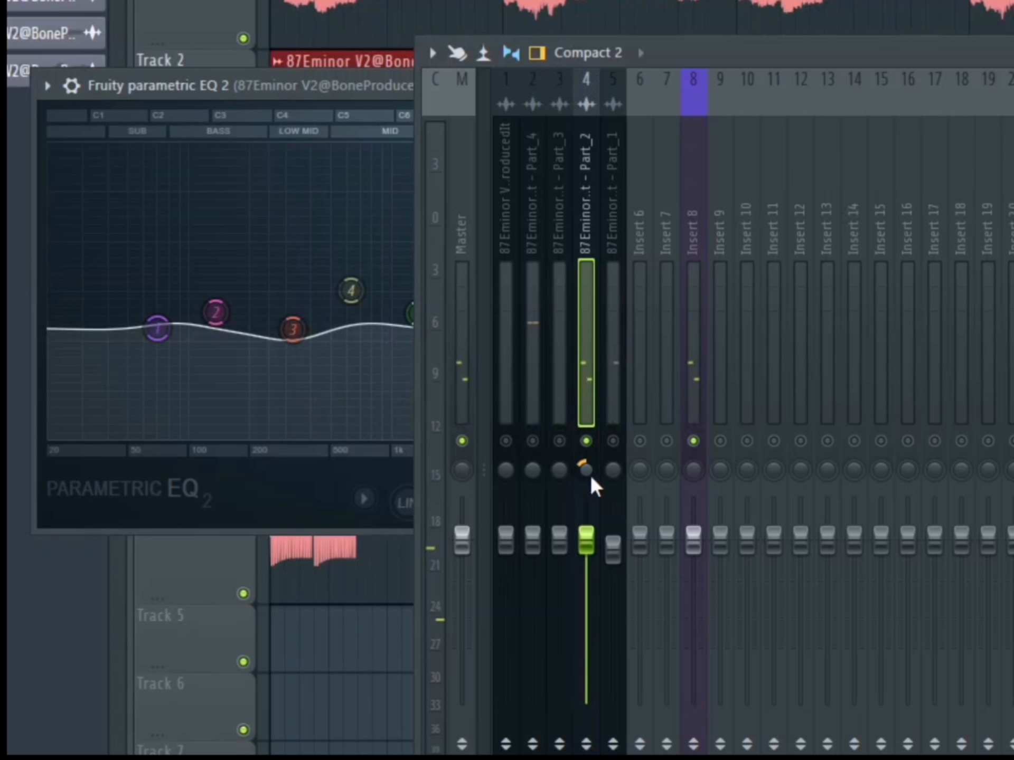
# Step: Play Part_1 together with Part_2 and lower the Part_1 fader slightly to balance them
pyautogui.press('space')
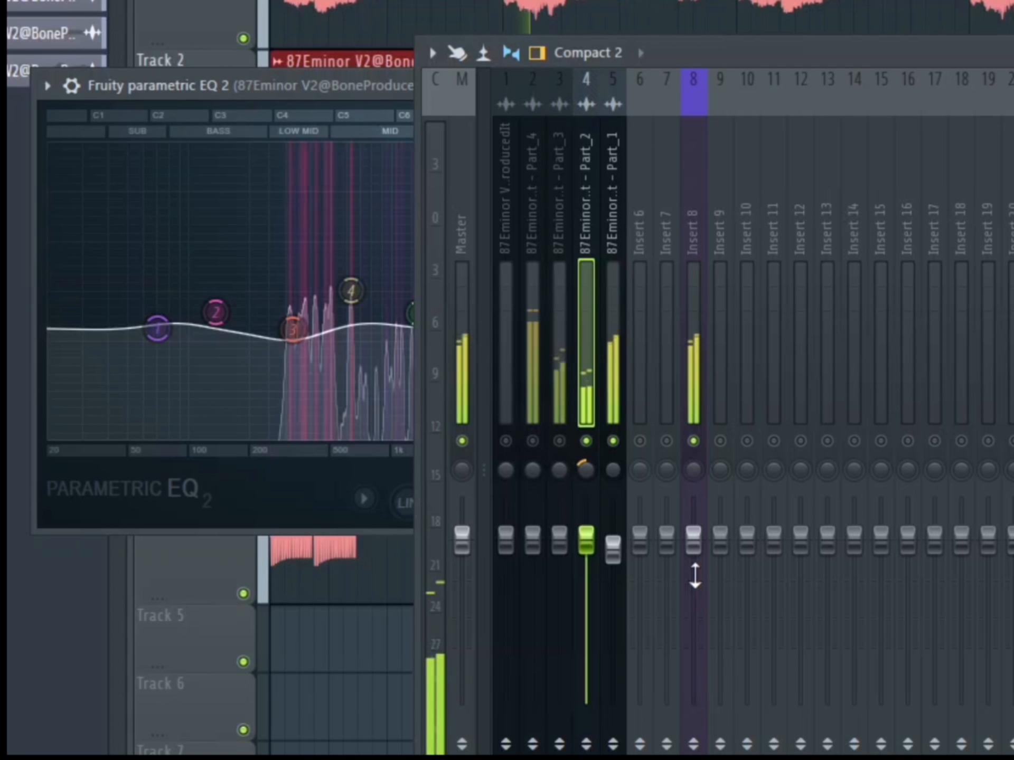
pyautogui.moveTo(612, 550); pyautogui.dragTo(612, 559)
pyautogui.press('space')
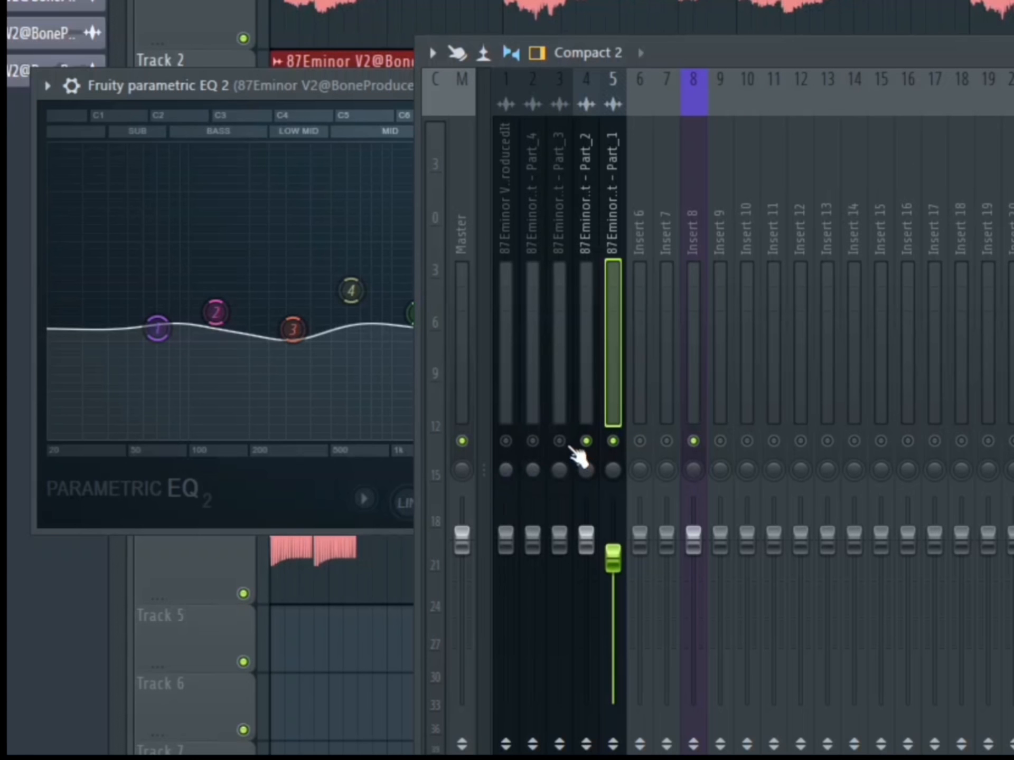
# Step: Unmute Part_3 on mixer track 3, play it with the other parts, and lower its fader slightly
pyautogui.click(559, 441)
pyautogui.press('space')
pyautogui.click(563, 404)
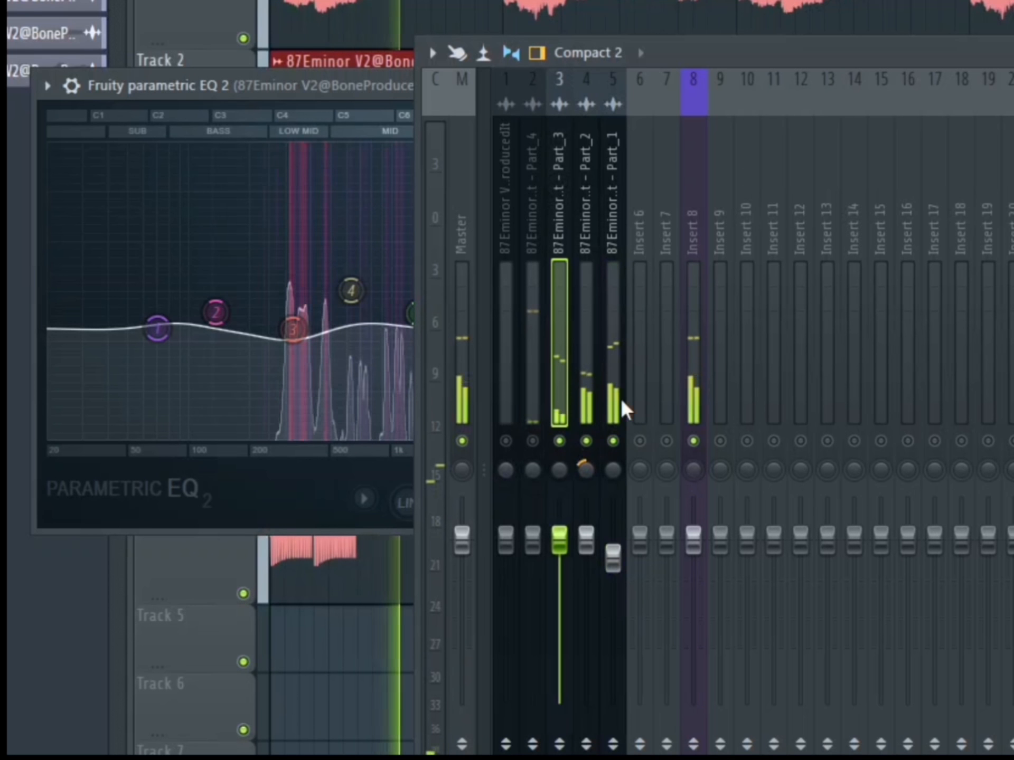
pyautogui.press('space')
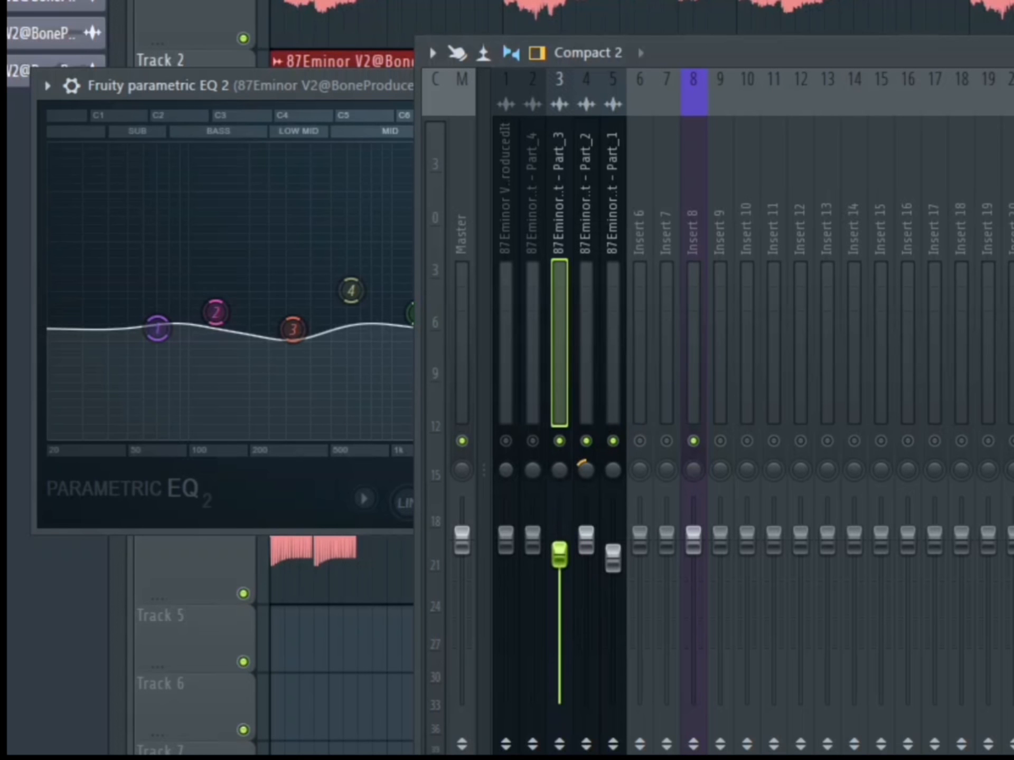
# Step: Resume playback and load Fruity Parametric EQ 2 in slot 1 of the Part_3 track
pyautogui.press('space')
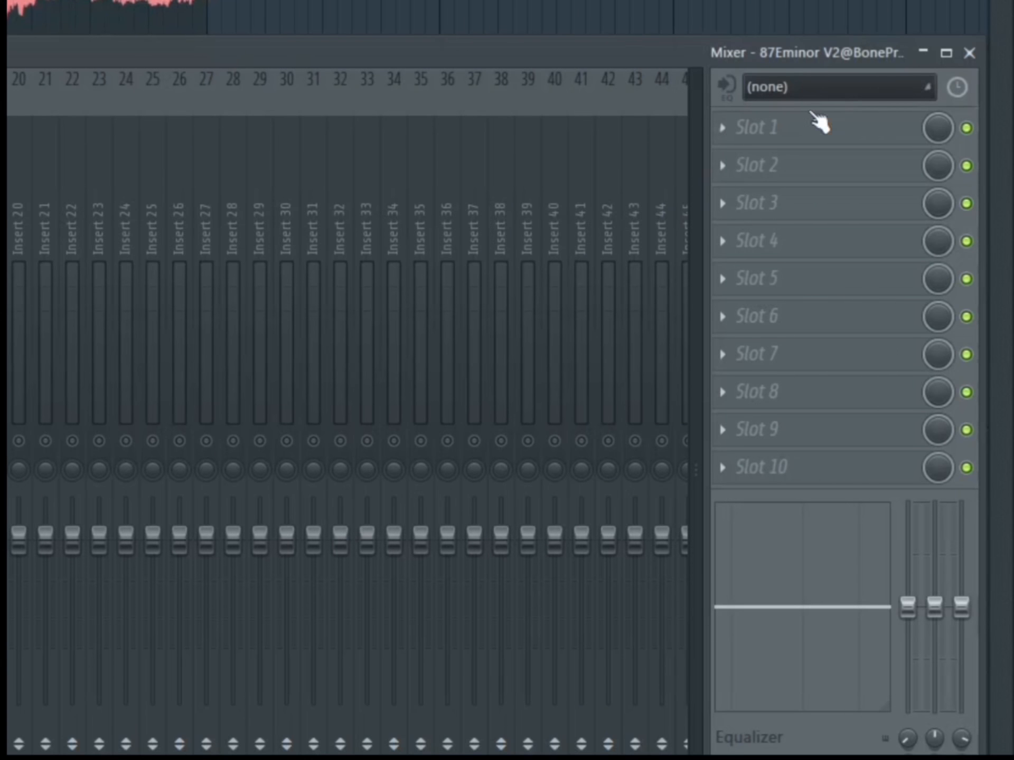
pyautogui.click(819, 124)
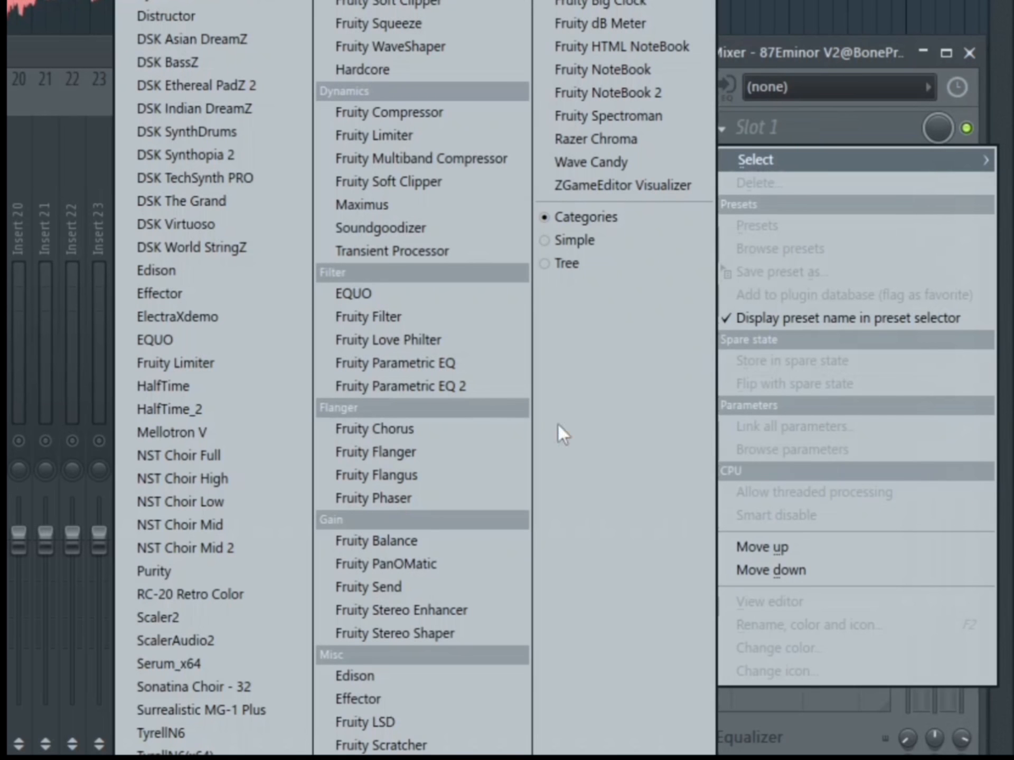
pyautogui.click(515, 389)
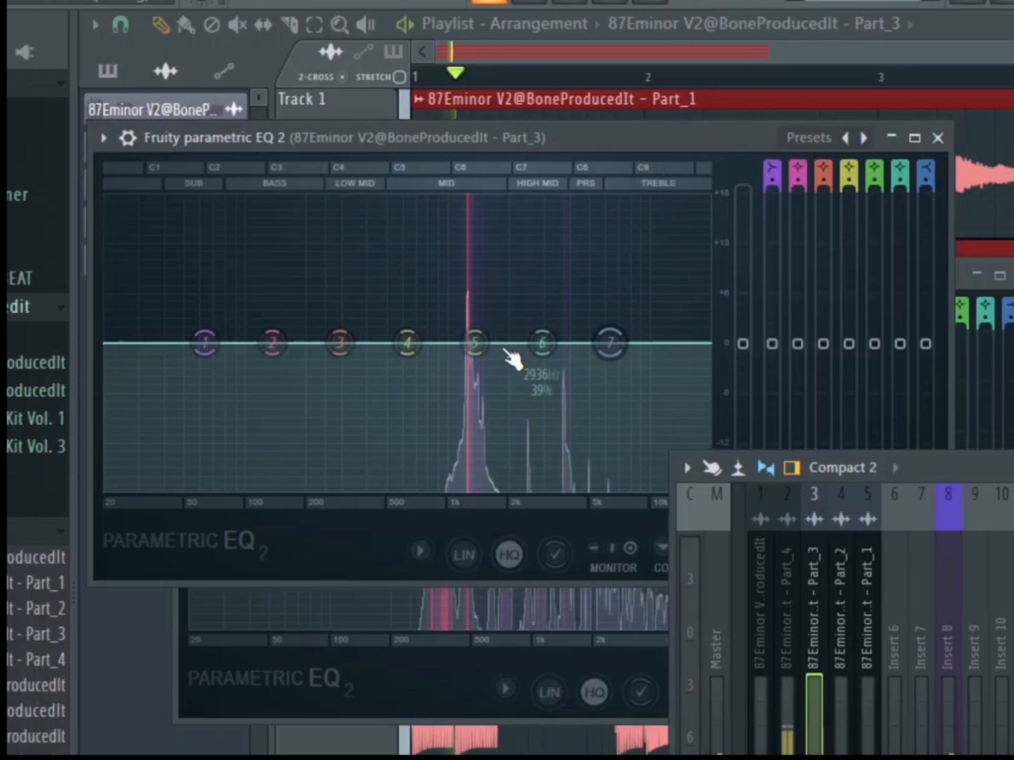
# Step: Cut band 5 of the Part_3 EQ by about 3 dB, move the mixer aside, and close the EQ
pyautogui.moveTo(475, 344); pyautogui.dragTo(481, 381)
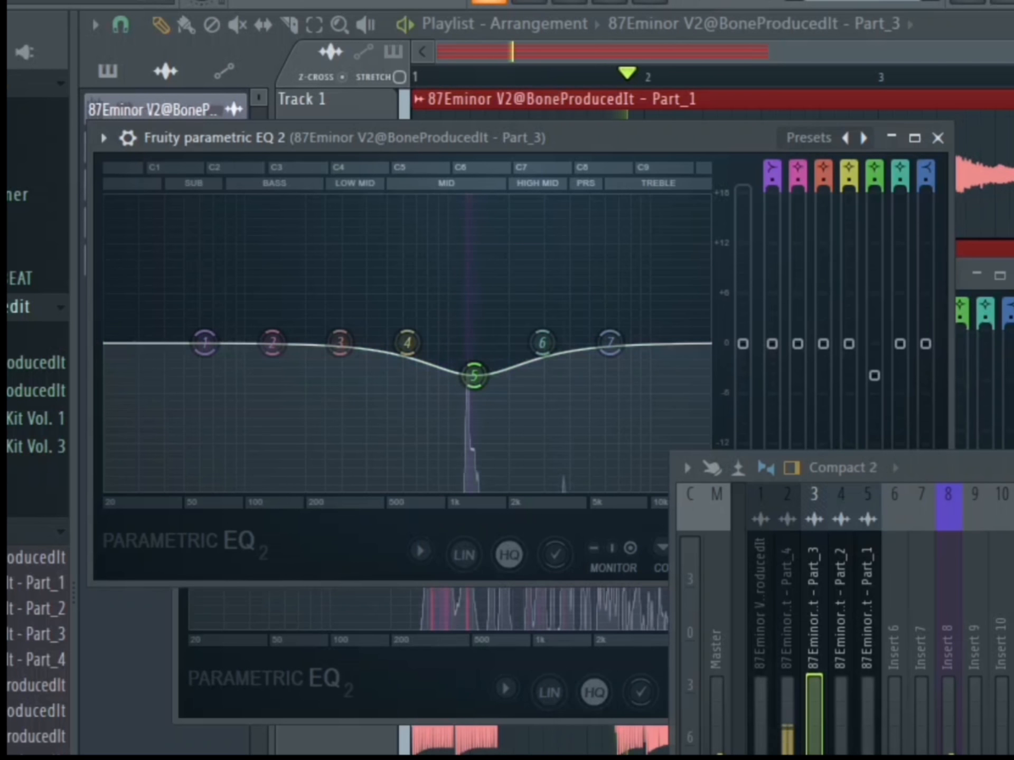
pyautogui.moveTo(940, 468); pyautogui.dragTo(1013, 344)
pyautogui.moveTo(474, 376); pyautogui.dragTo(469, 368)
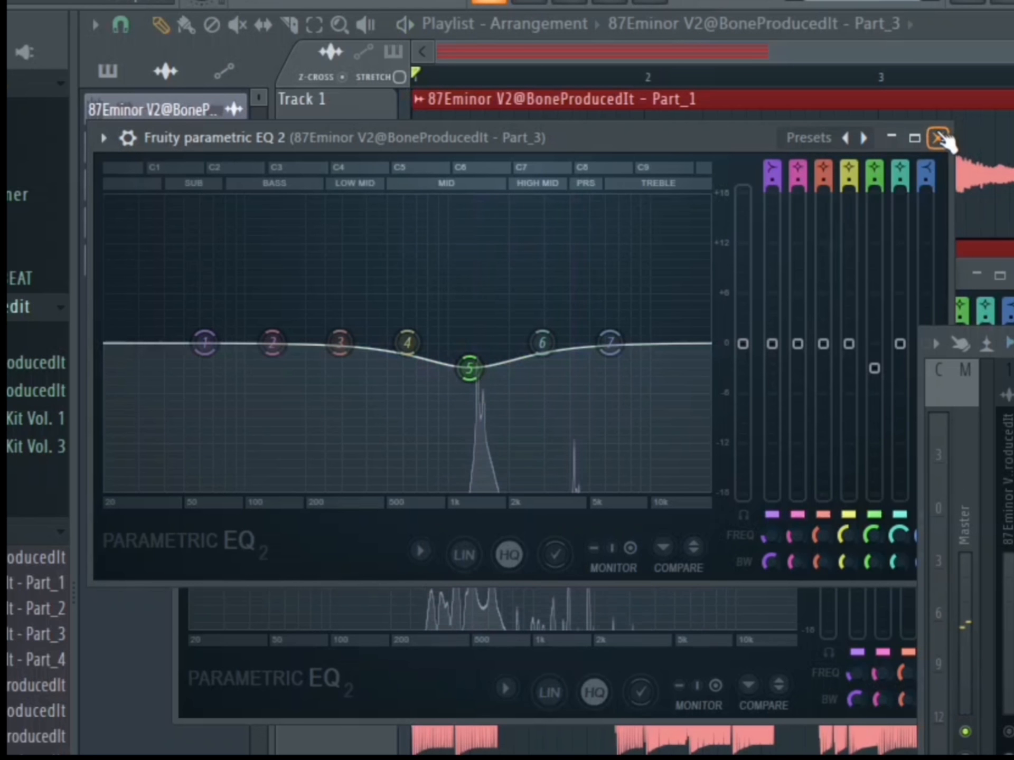
pyautogui.click(947, 142)
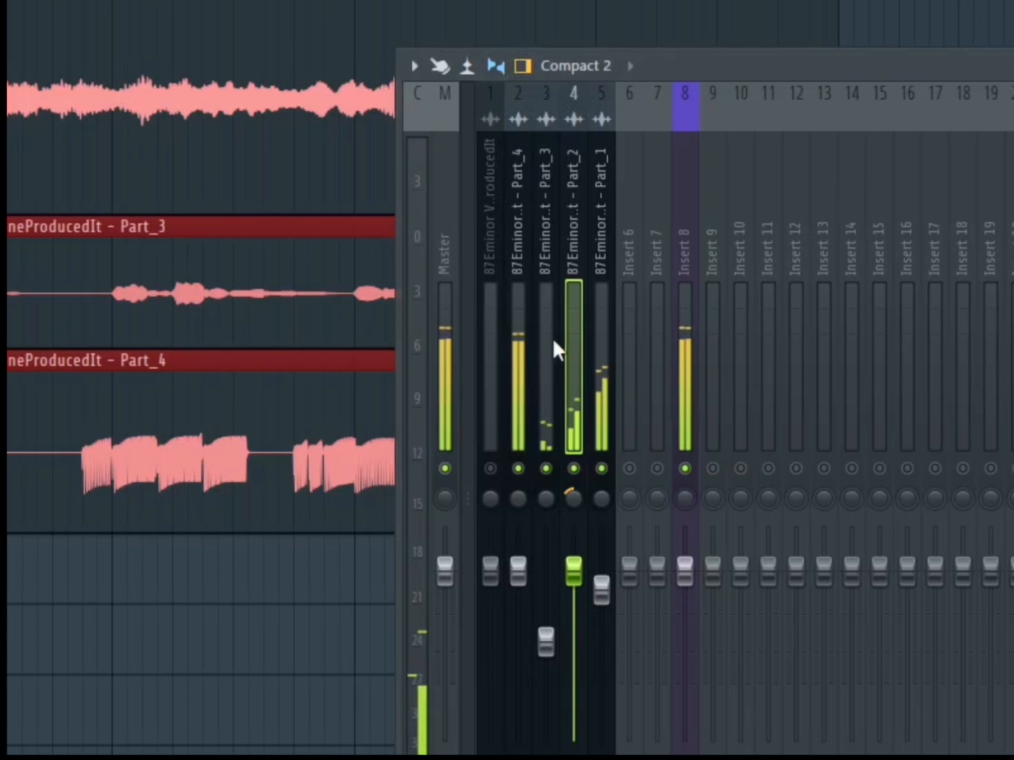
# Step: Select the Part_4 track and cut the low band of its built-in equalizer by 6.1 dB
pyautogui.click(432, 329)
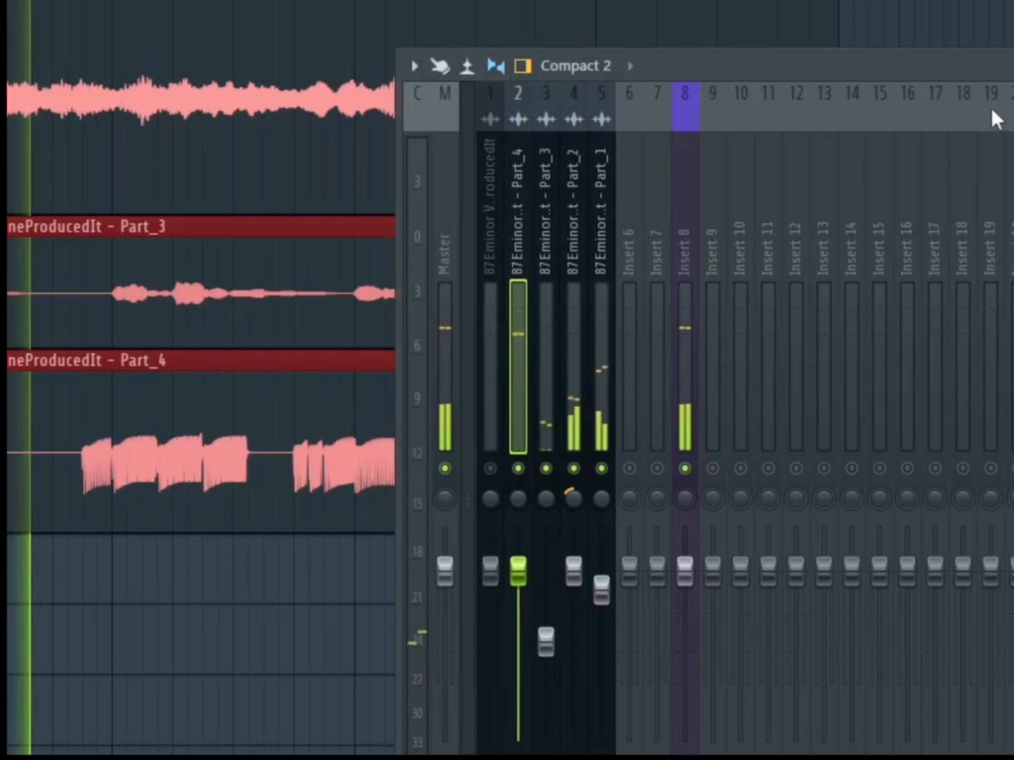
pyautogui.moveTo(995, 70); pyautogui.dragTo(623, 65)
pyautogui.press('space')
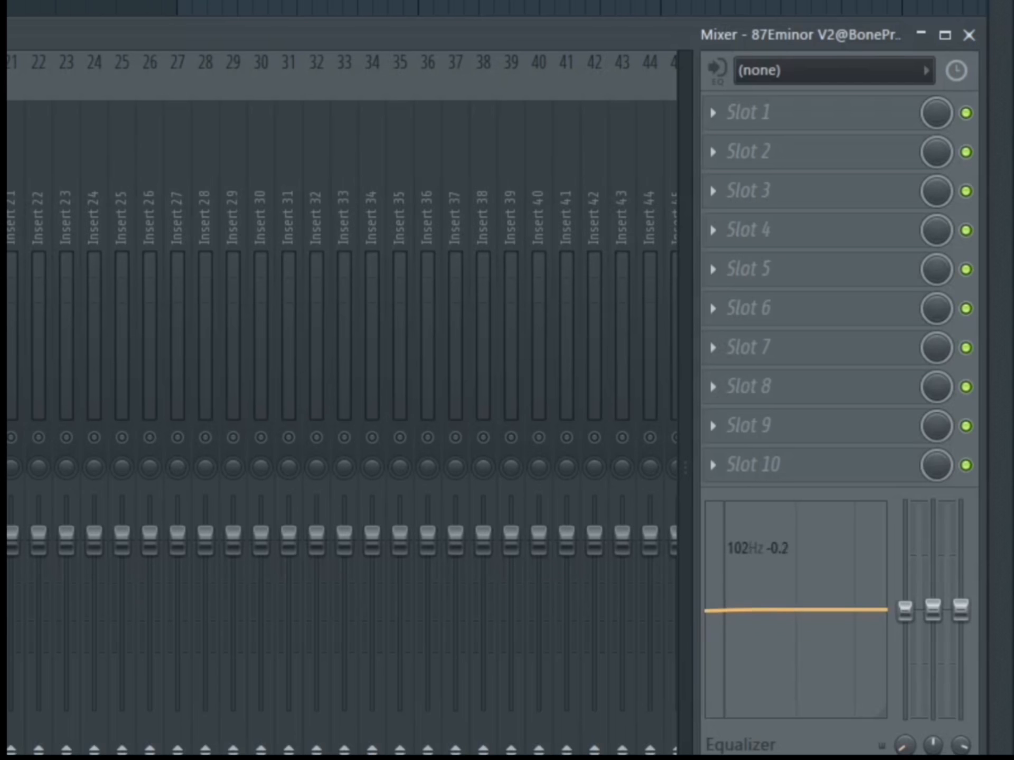
pyautogui.moveTo(724, 611); pyautogui.dragTo(769, 645)
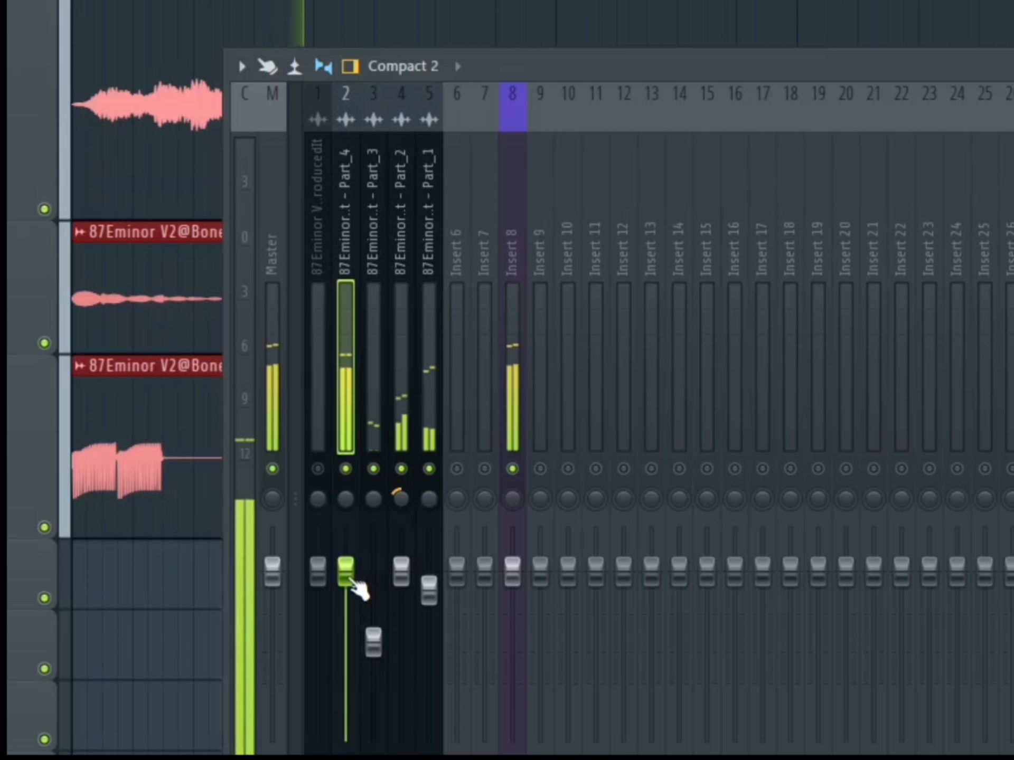
# Step: Raise the Part_4 fader slightly and move the low band of its built-in equalizer to 1.2 kHz
pyautogui.moveTo(345, 569); pyautogui.dragTo(345, 554)
pyautogui.press('space')
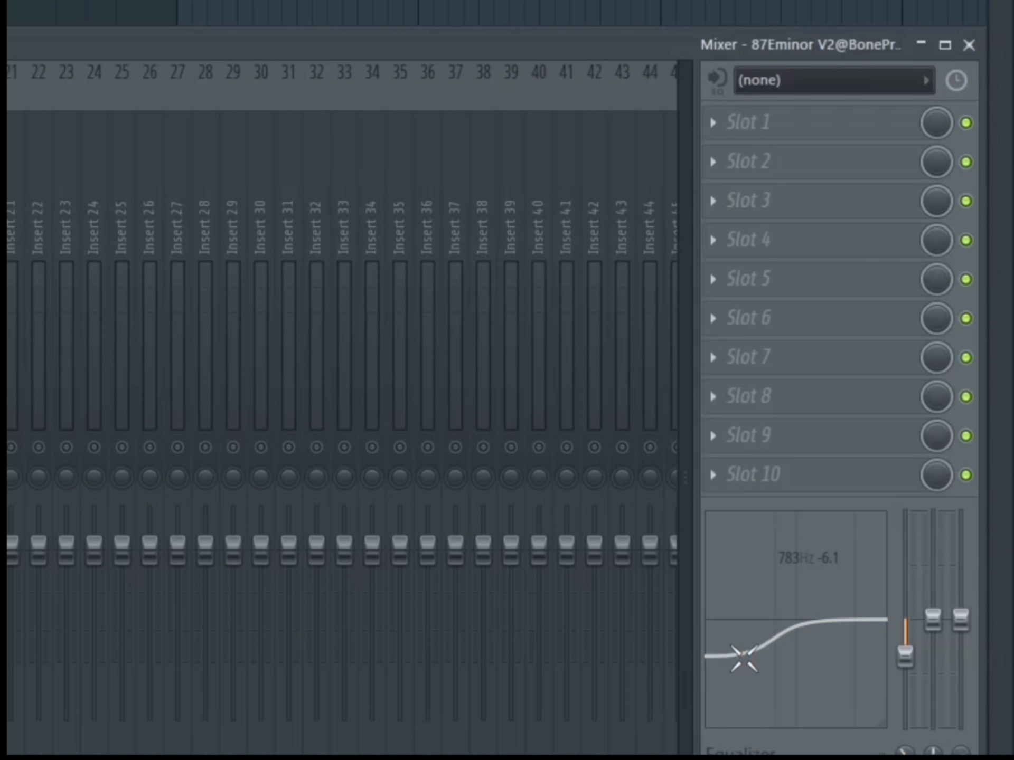
pyautogui.moveTo(740, 657); pyautogui.dragTo(777, 648)
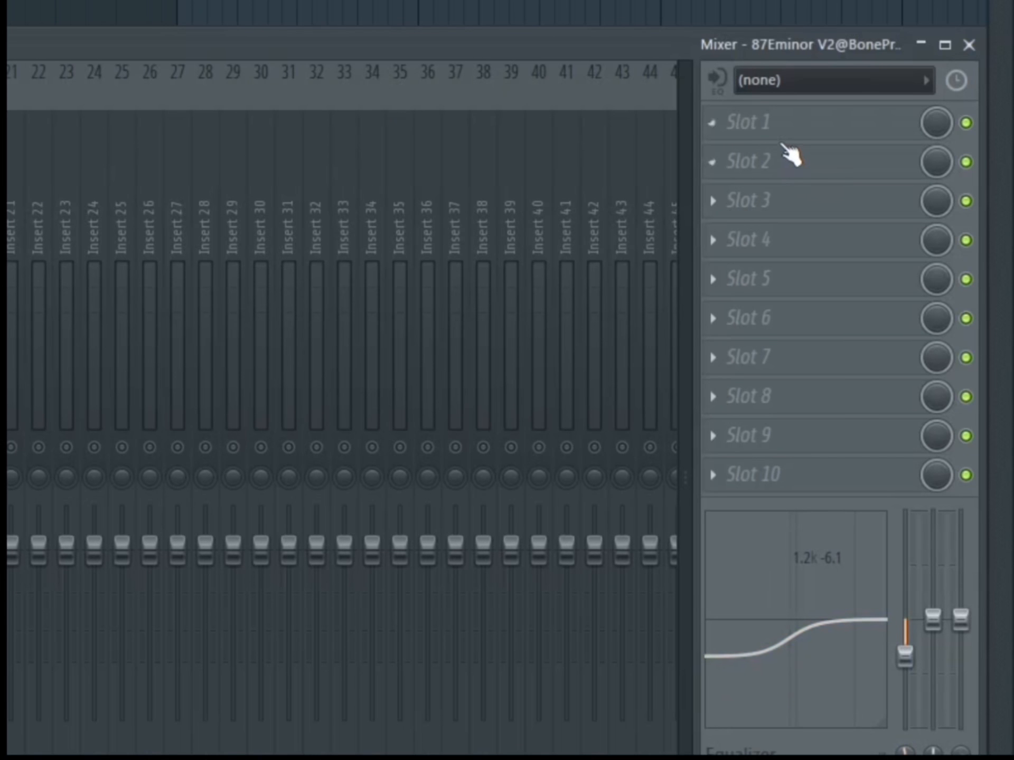
# Step: Load Fruity Parametric EQ 2 on Part_4, cut band 2 by about 1.5 dB and band 1 by about 2.5 dB, and close it
pyautogui.click(784, 146)
pyautogui.click(401, 290)
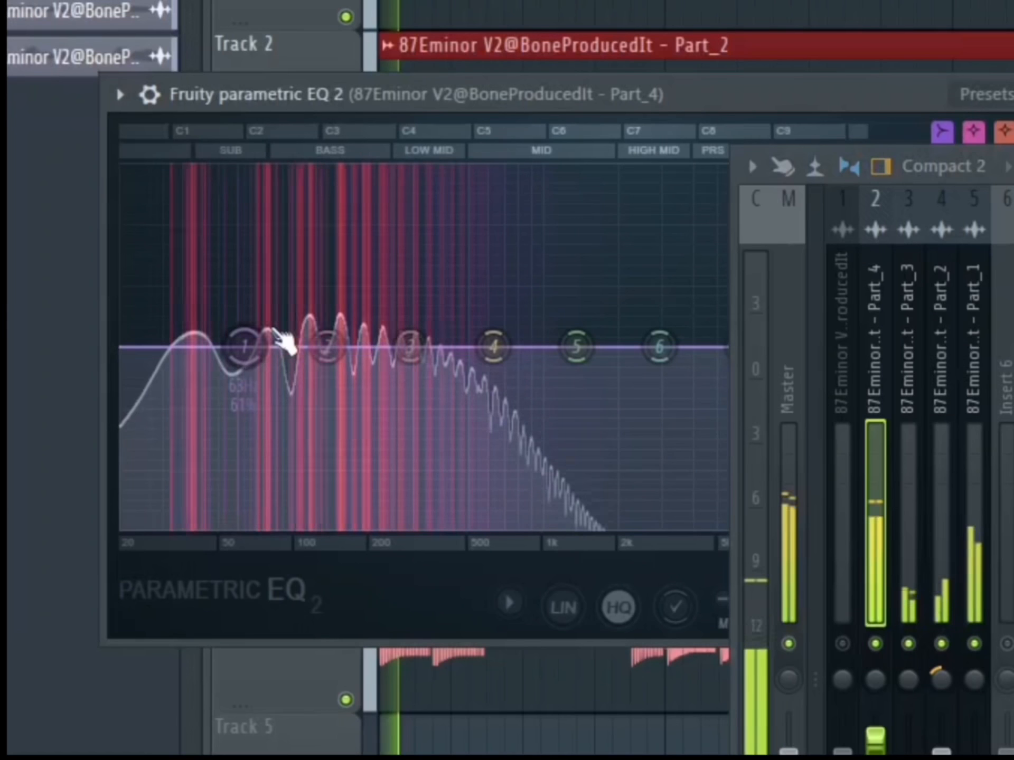
pyautogui.moveTo(328, 347); pyautogui.dragTo(323, 362)
pyautogui.moveTo(244, 347)
pyautogui.mouseDown()
pyautogui.moveTo(231, 360)
pyautogui.moveTo(246, 373)
pyautogui.mouseUp()
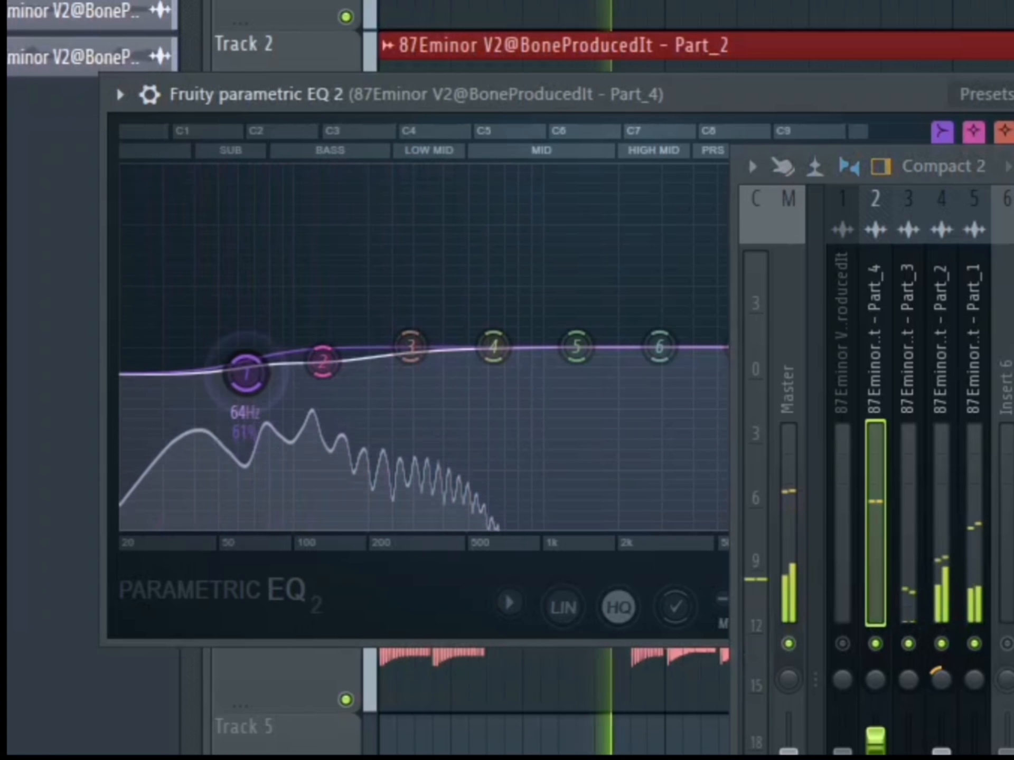
pyautogui.press('space')
pyautogui.click(565, 33)
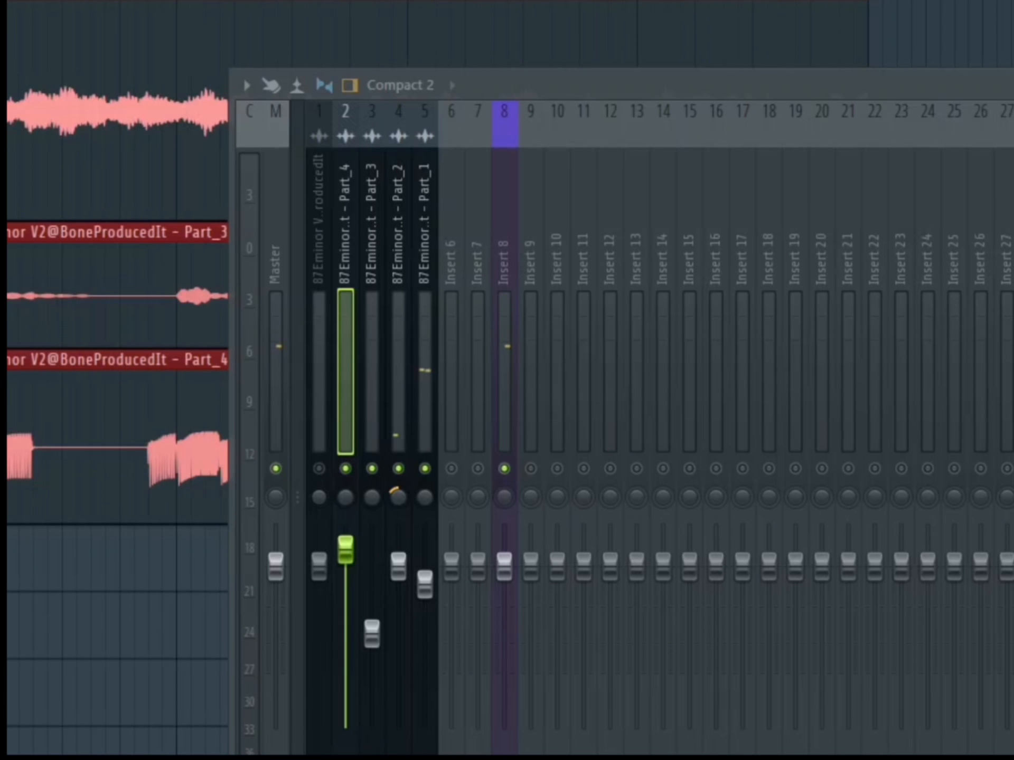
# Step: Unmute mixer track 1 and play all the melody parts together
pyautogui.press('space')
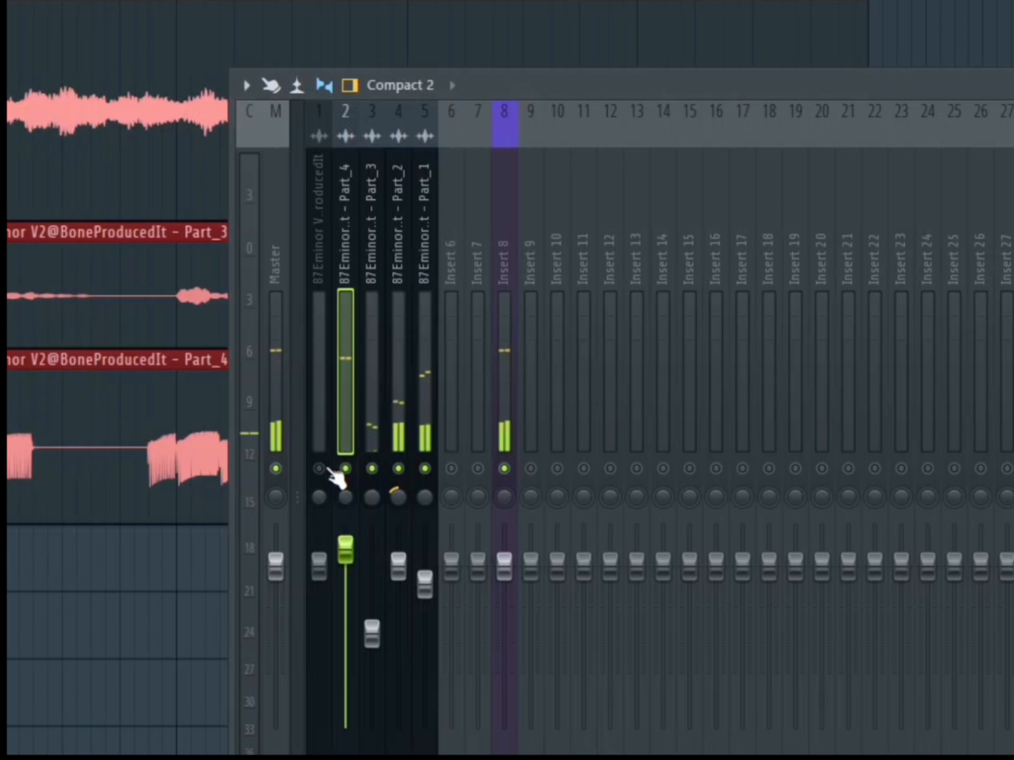
pyautogui.click(327, 468)
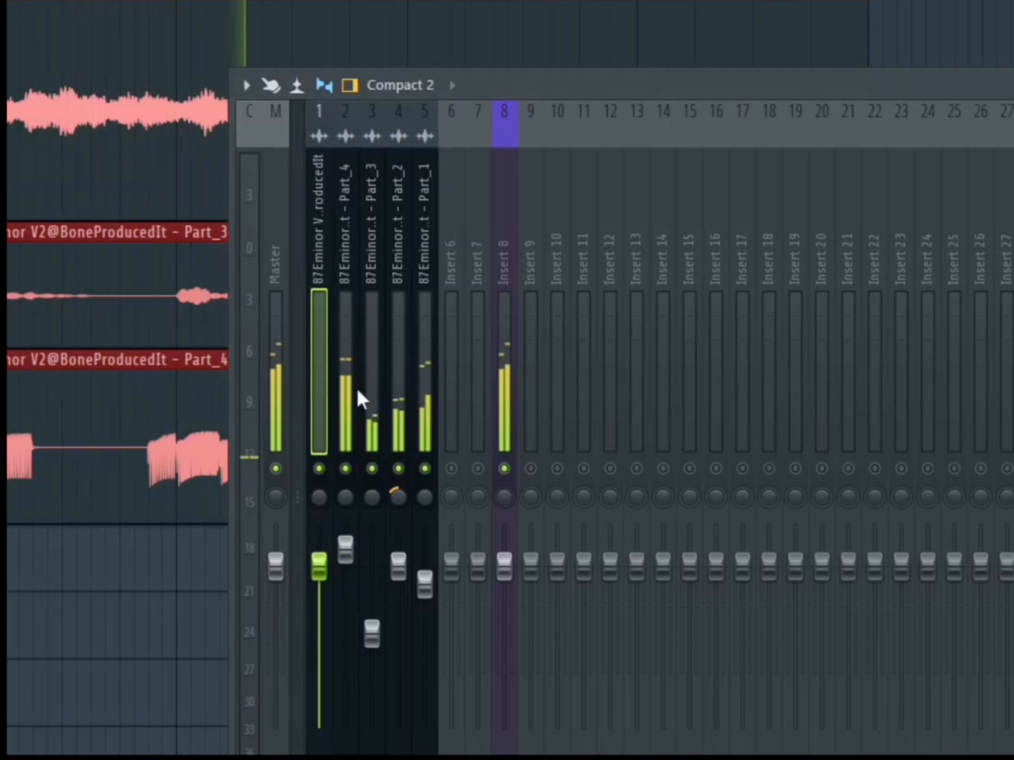
pyautogui.press('space')
# Step: Move the mixer aside and select the channels from Hi Hat (32) through Short n sweet in the channel rack
pyautogui.moveTo(893, 86); pyautogui.dragTo(568, 34)
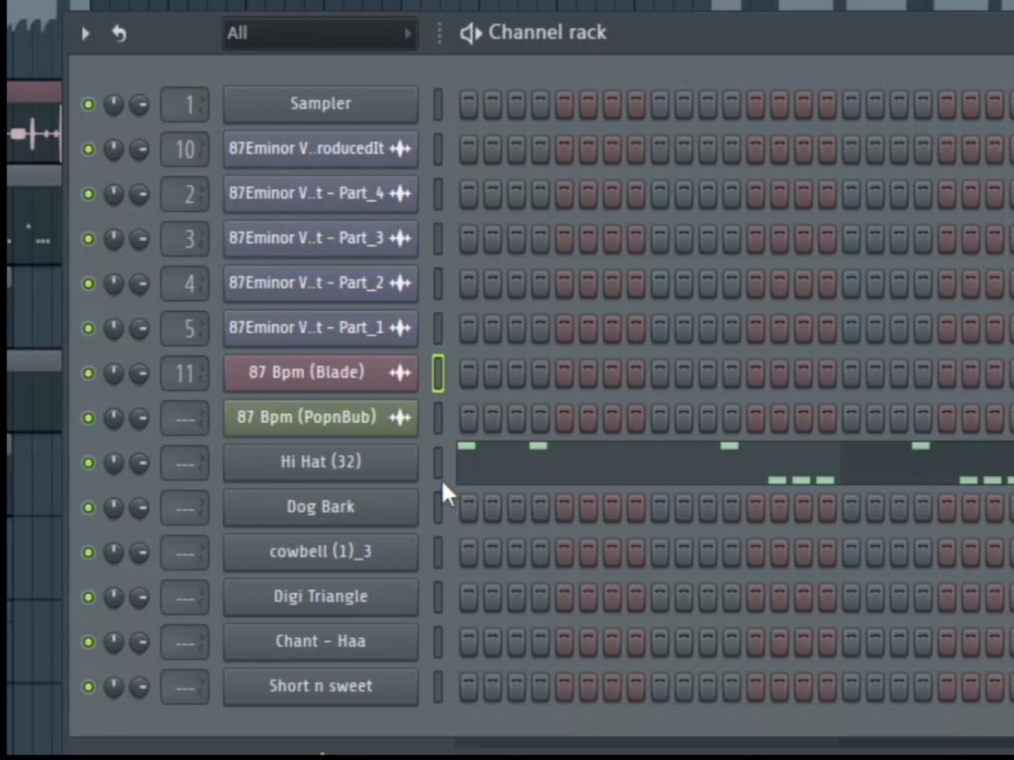
pyautogui.moveTo(442, 478); pyautogui.dragTo(445, 647)
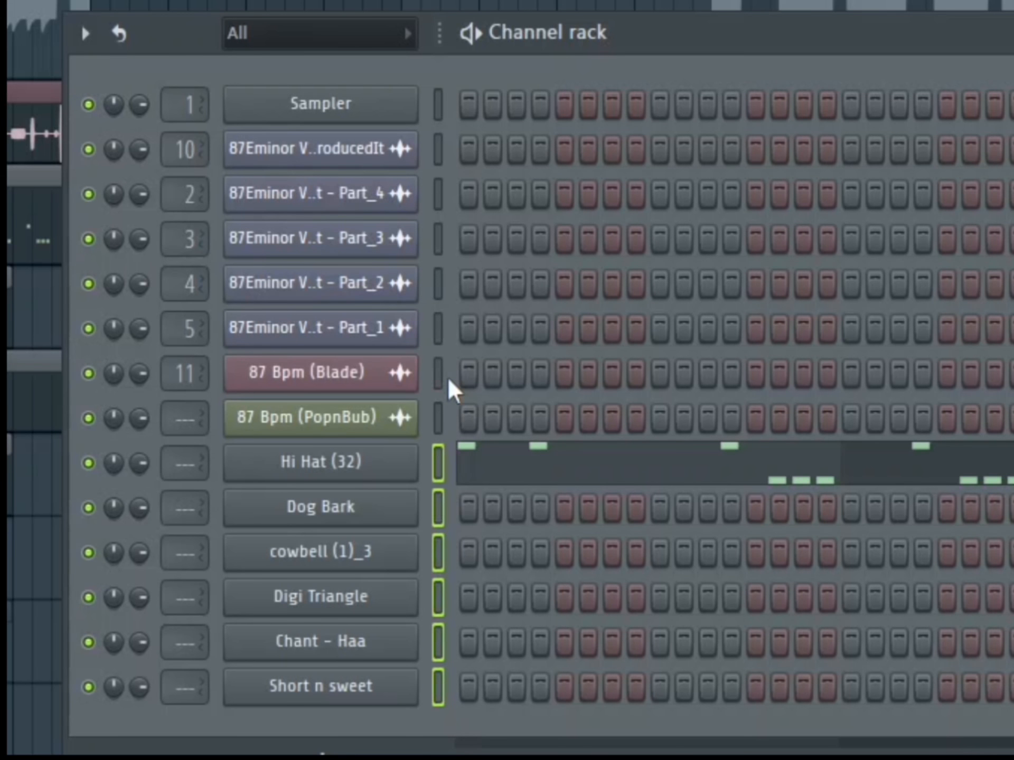